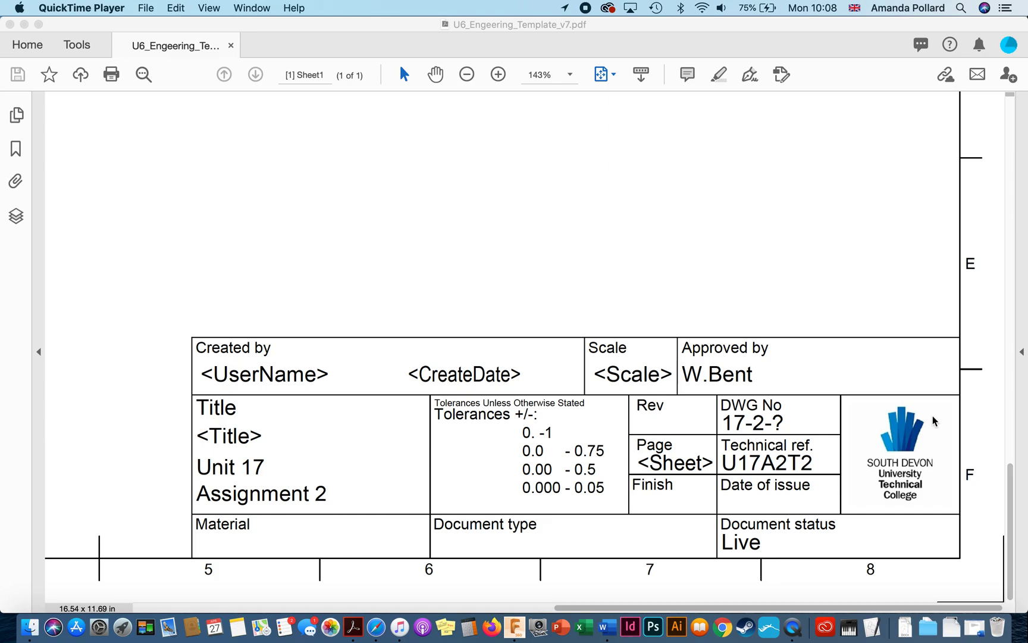
- Create a new From Scratch drawing template with ISO standard, mm units and an A3 sheet
left_click(516, 627)
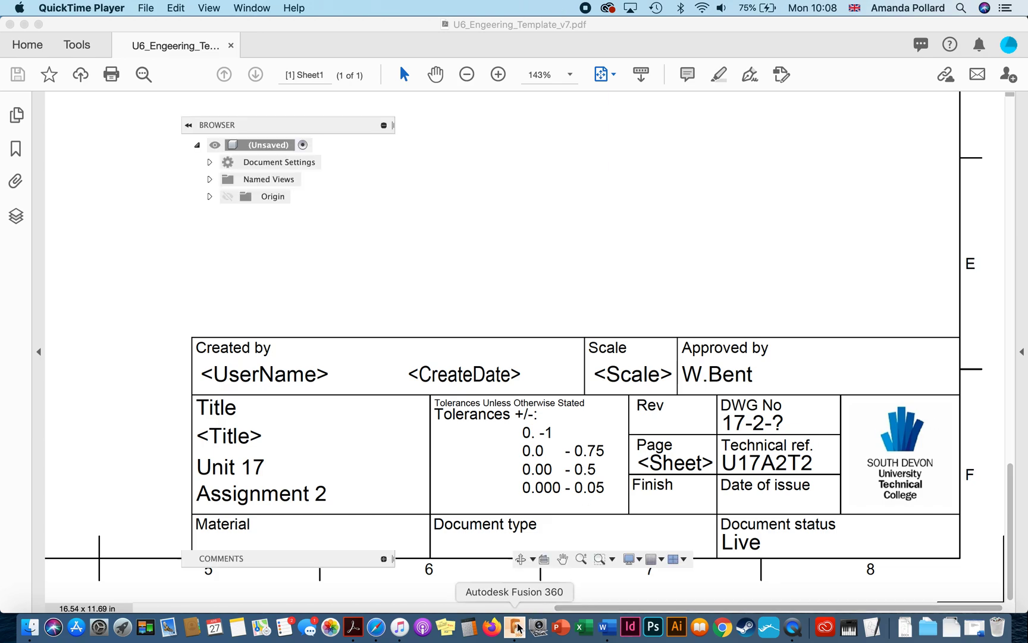
left_click(225, 43)
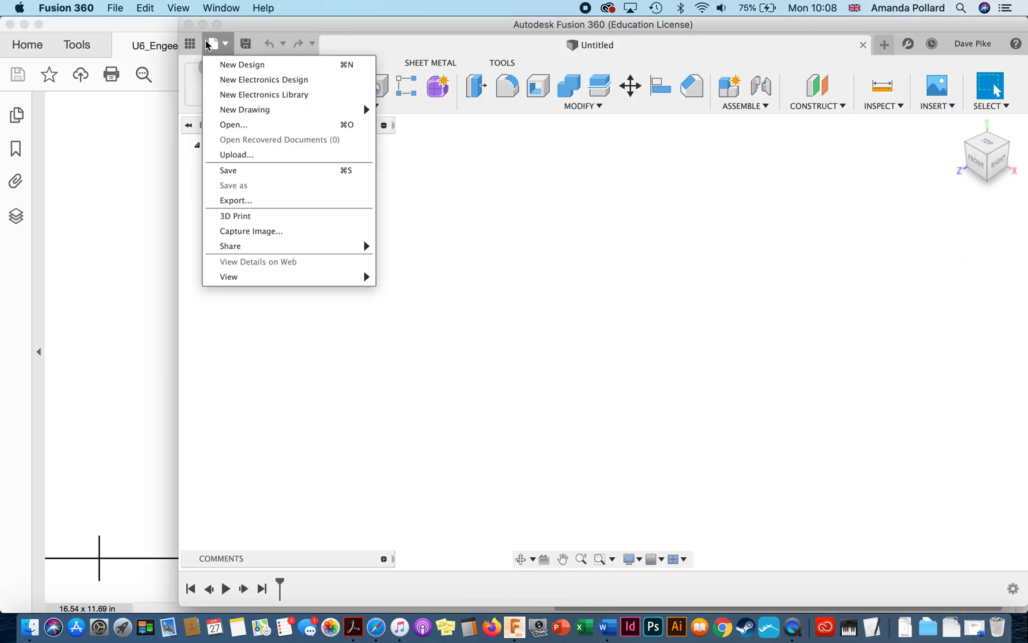
mouse_move(244, 109)
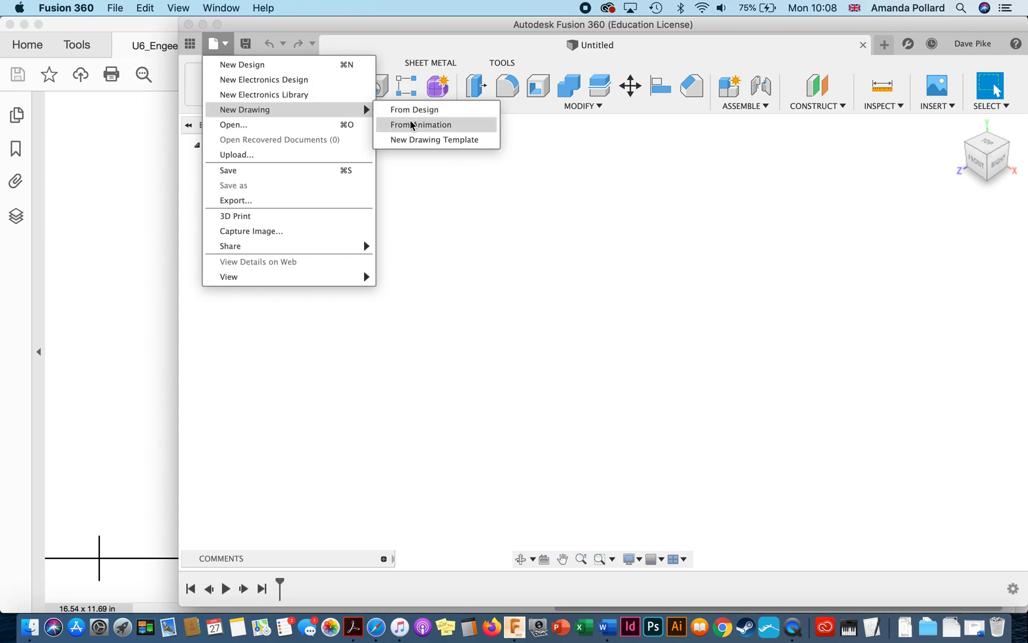
left_click(416, 139)
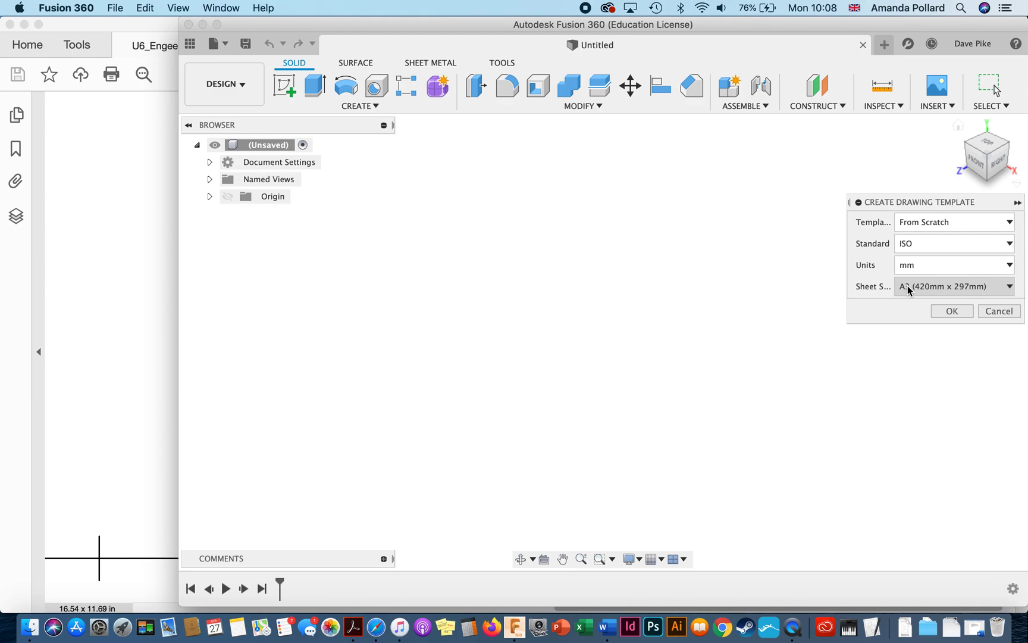
left_click(949, 317)
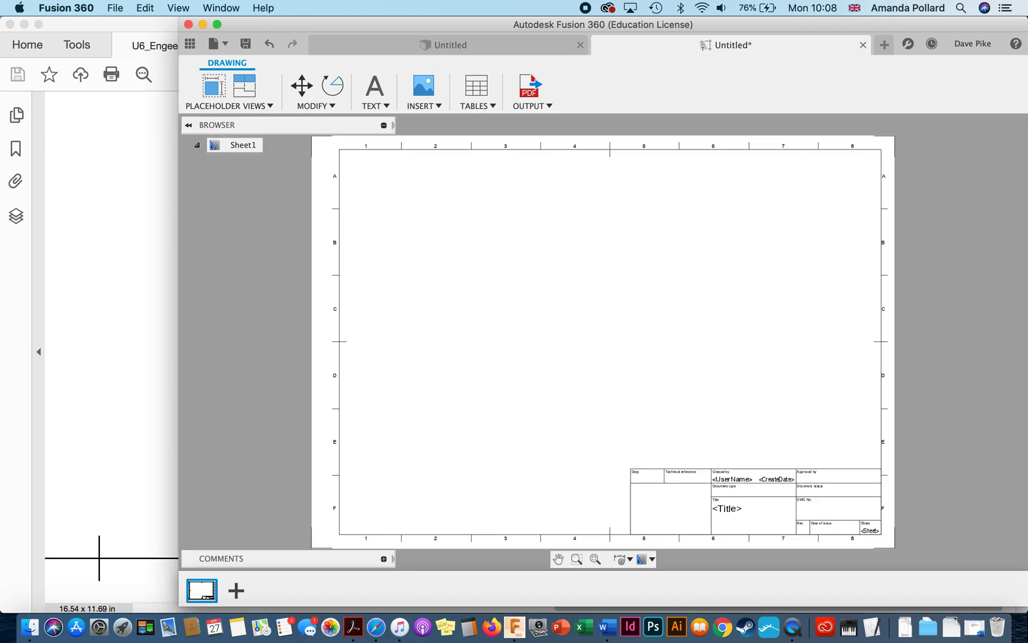
- Add a new title block based on ISO_TITLEBLOCK and name it DPI TB v1a
double_click(656, 472)
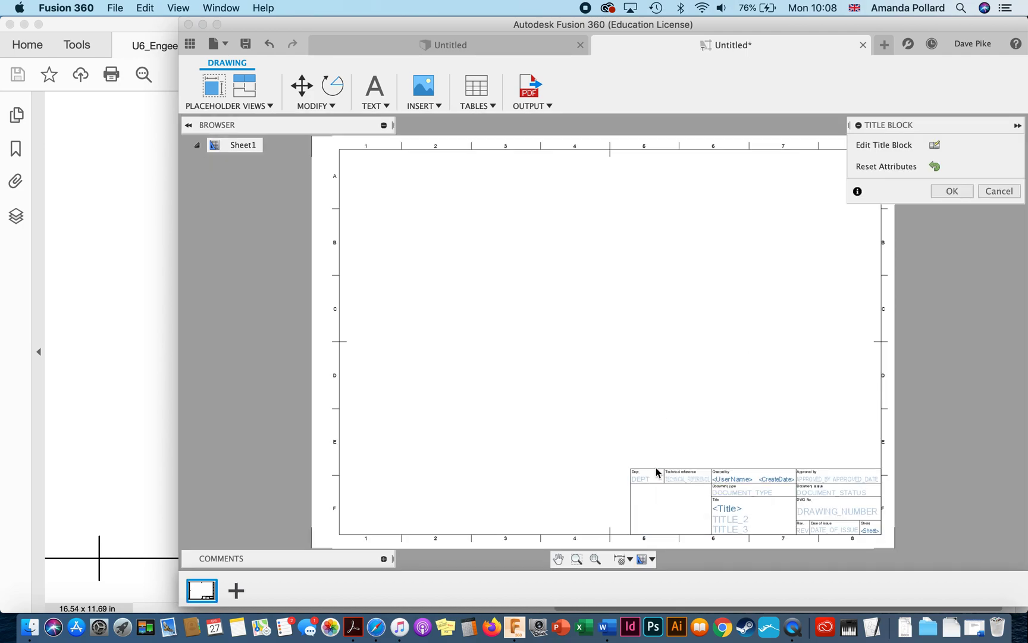
left_click(936, 146)
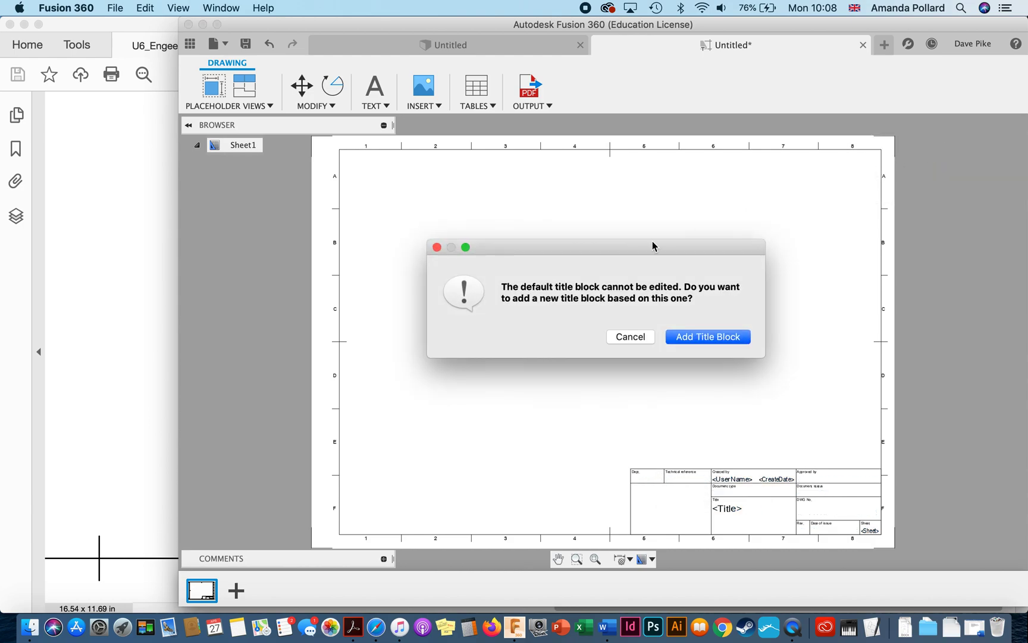
left_click(699, 339)
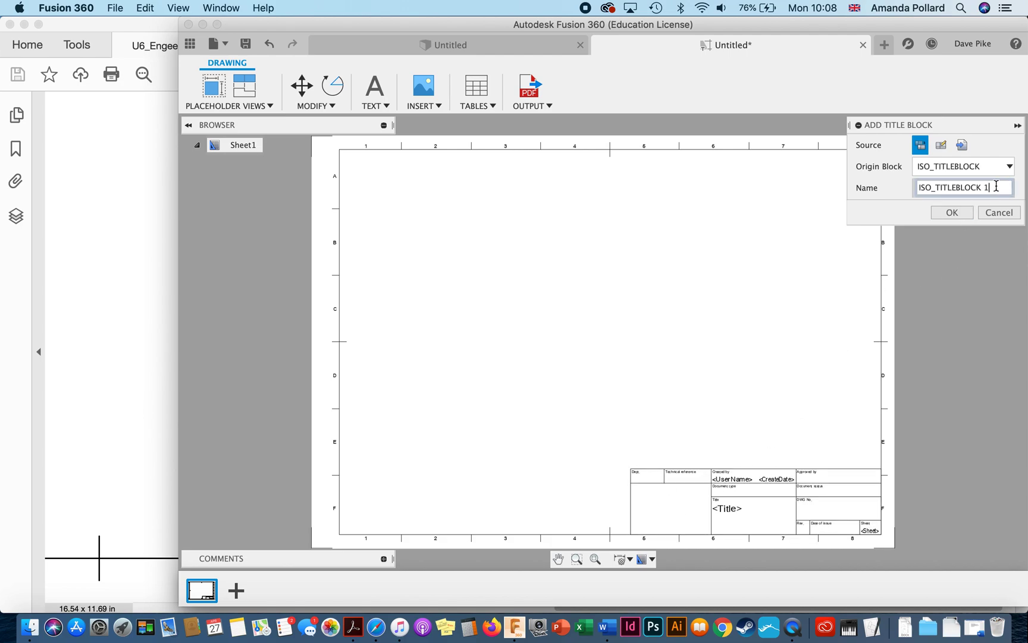
left_click_drag(994, 187, 887, 183)
type("DPI TB v1a")
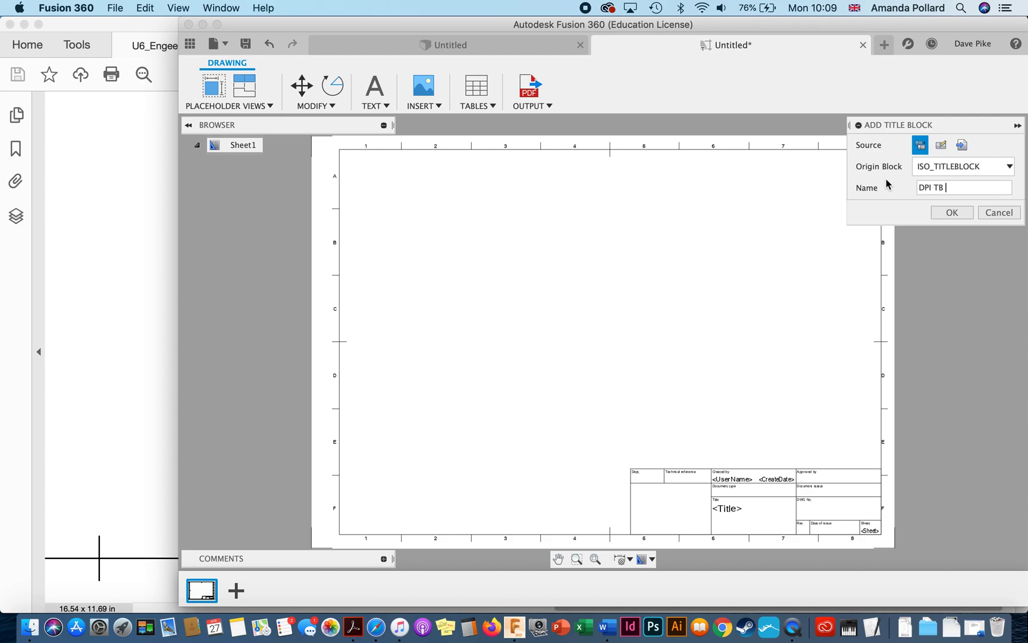
left_click(952, 213)
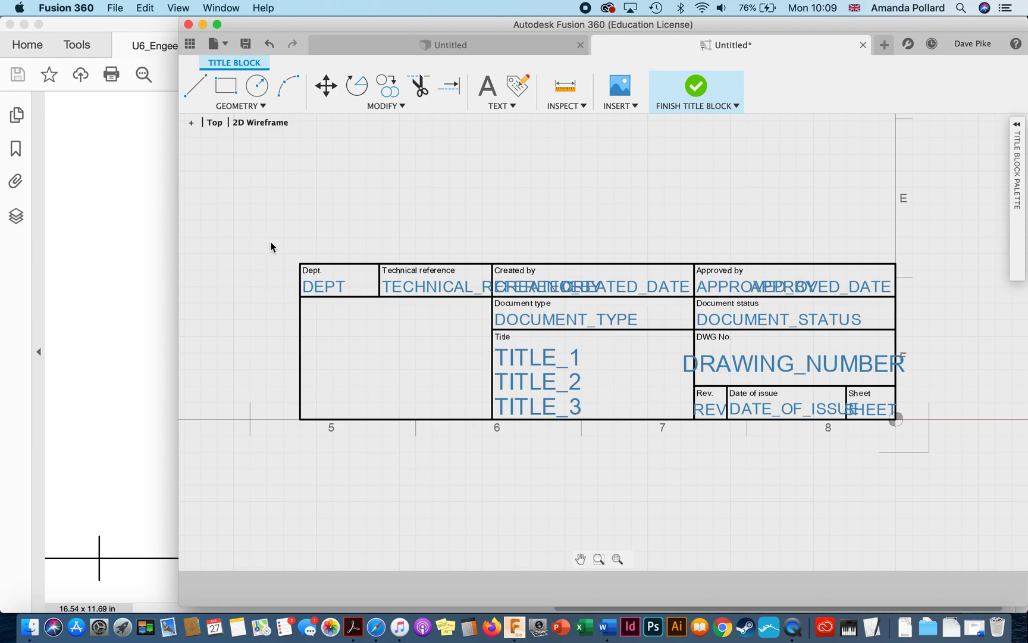
- Window-select all the default title block lines and fields and delete them
left_click_drag(280, 250, 916, 463)
key("Delete")
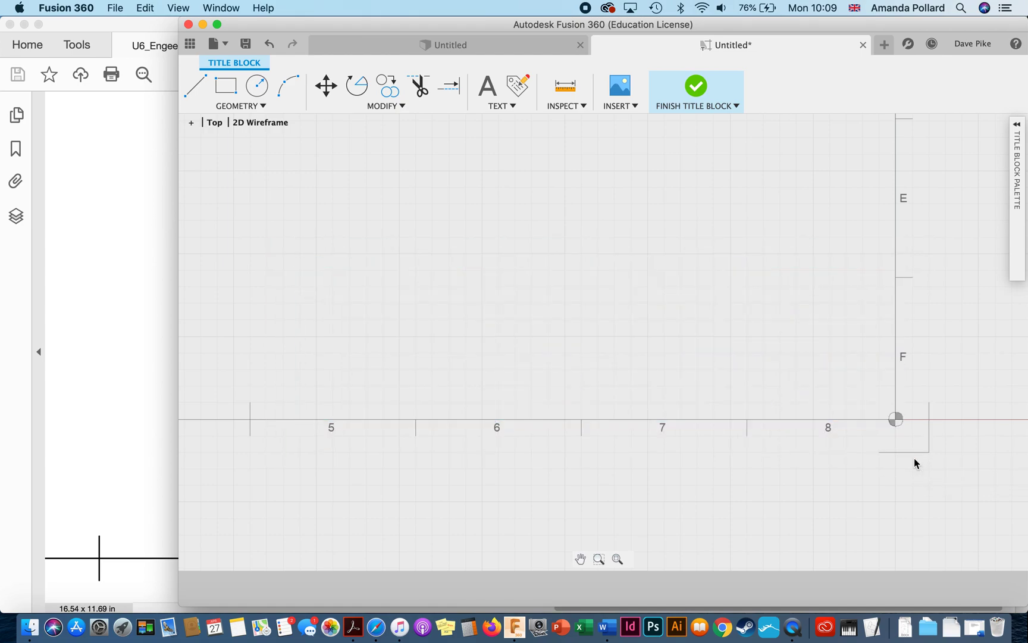
- Draw the box's vertical left edge above column 5 and a top edge to the right border
left_click(195, 88)
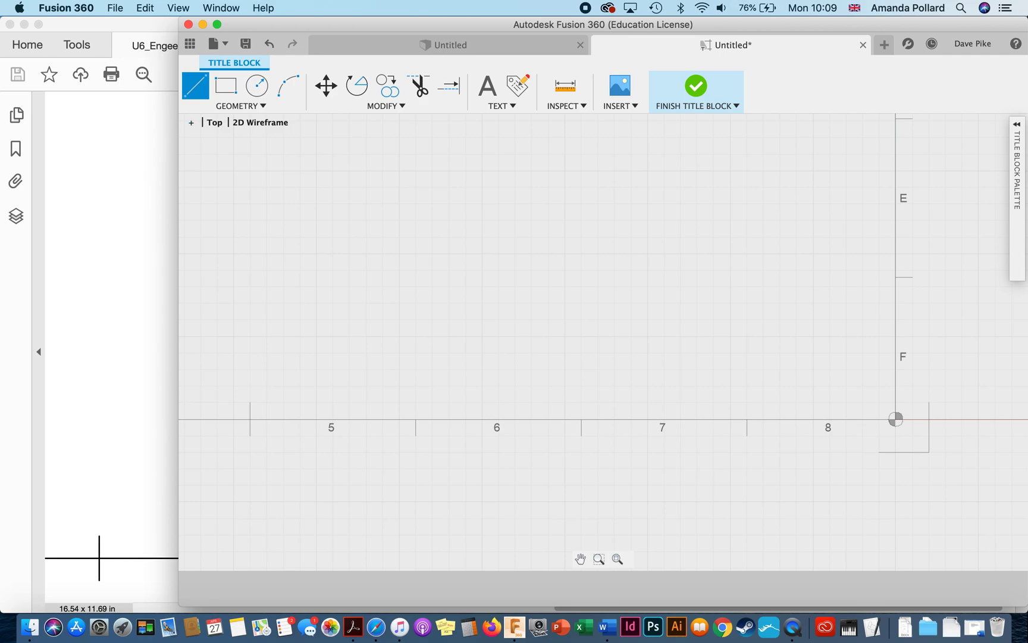
left_click(316, 419)
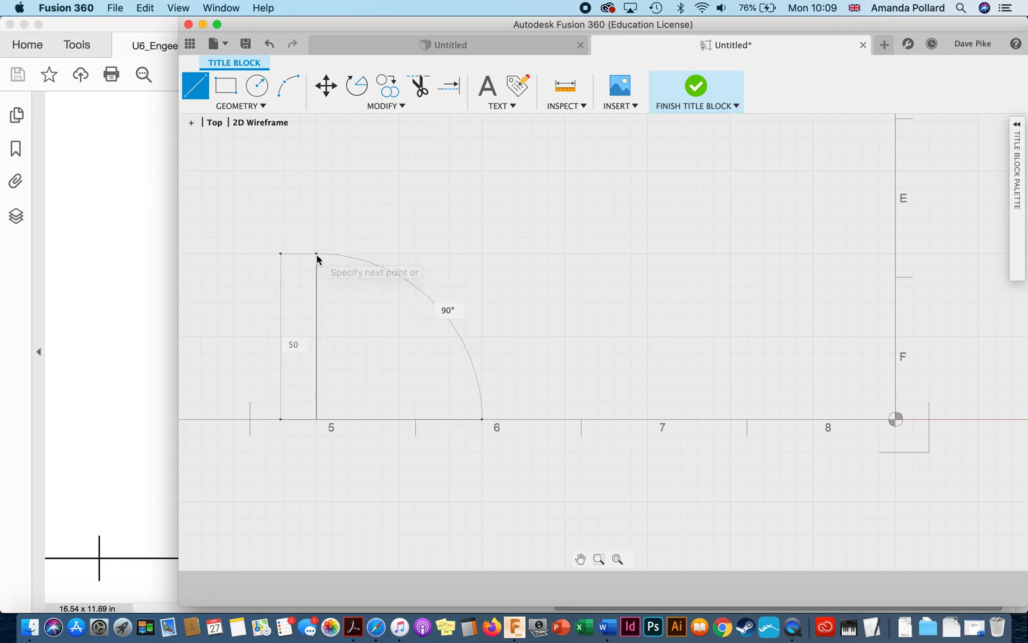
left_click(316, 253)
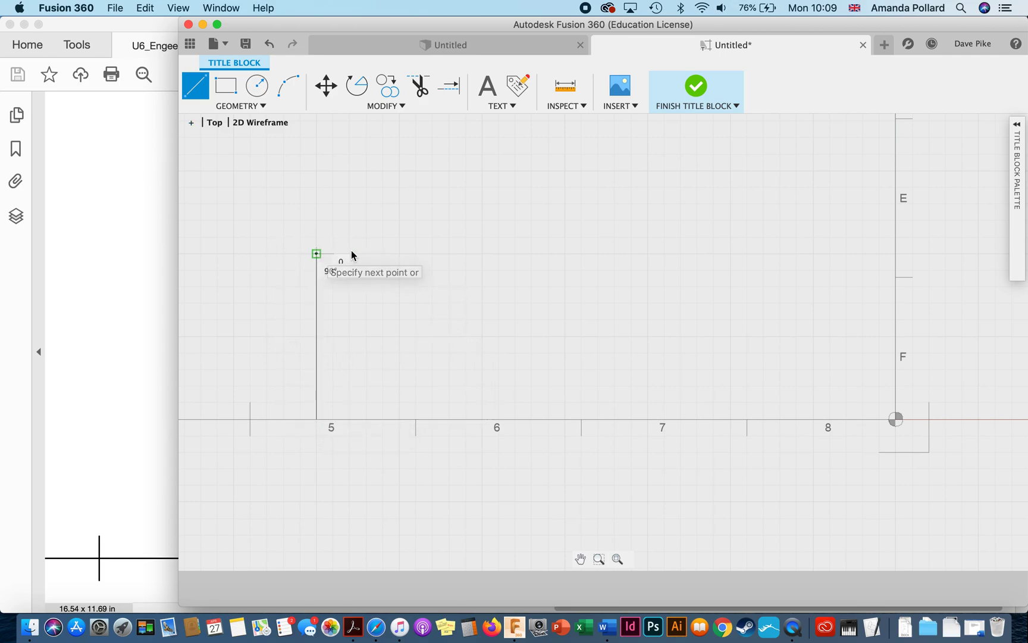
left_click(896, 254)
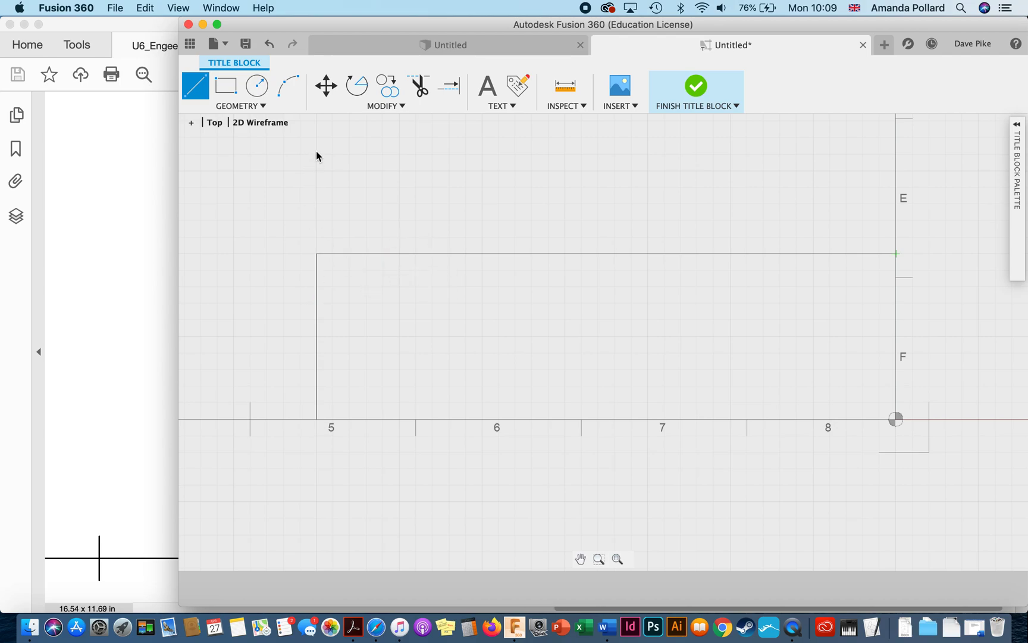
left_click(488, 86)
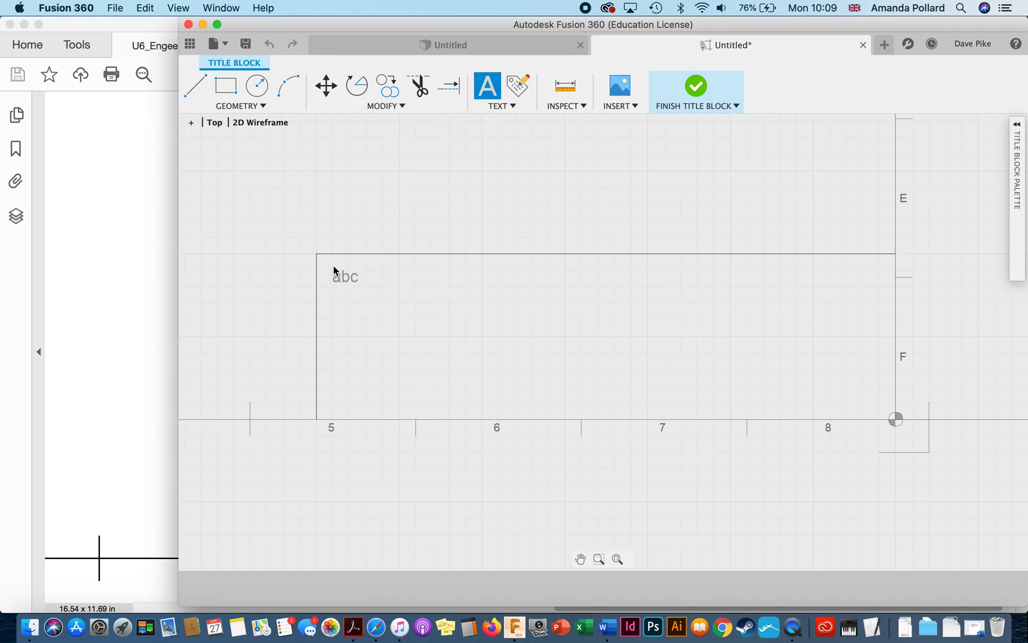
- Add a 'Drawn By:' text label inside the title block box
left_click(334, 272)
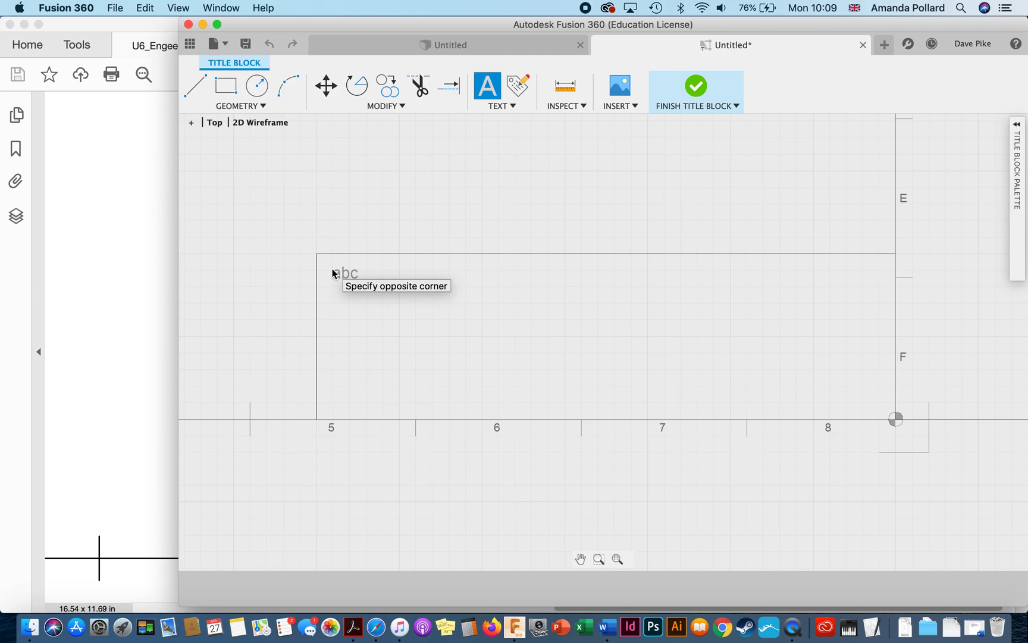
left_click(430, 302)
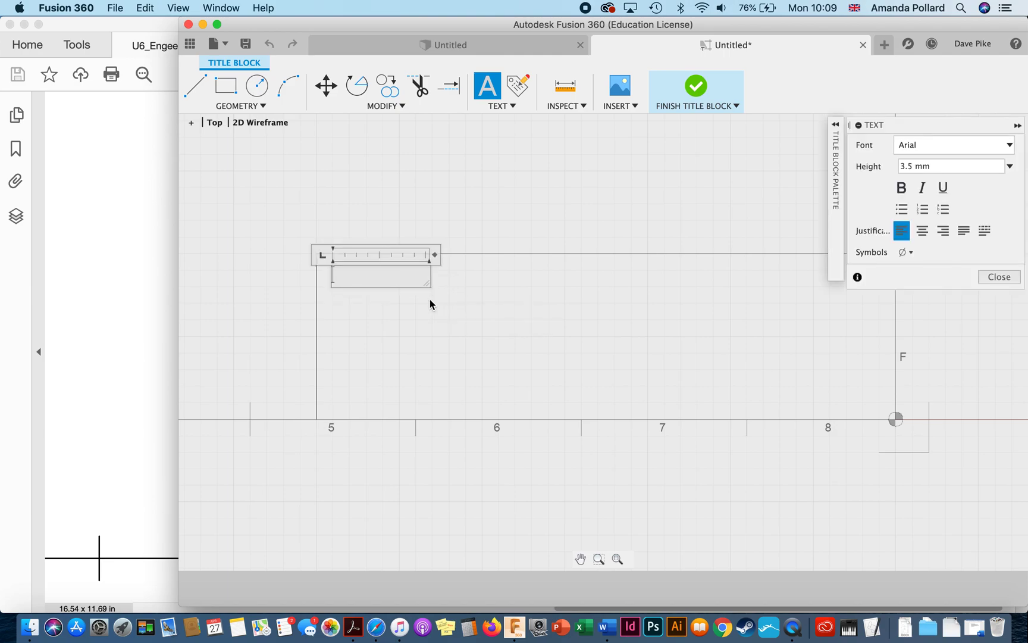
type("Drawn By:")
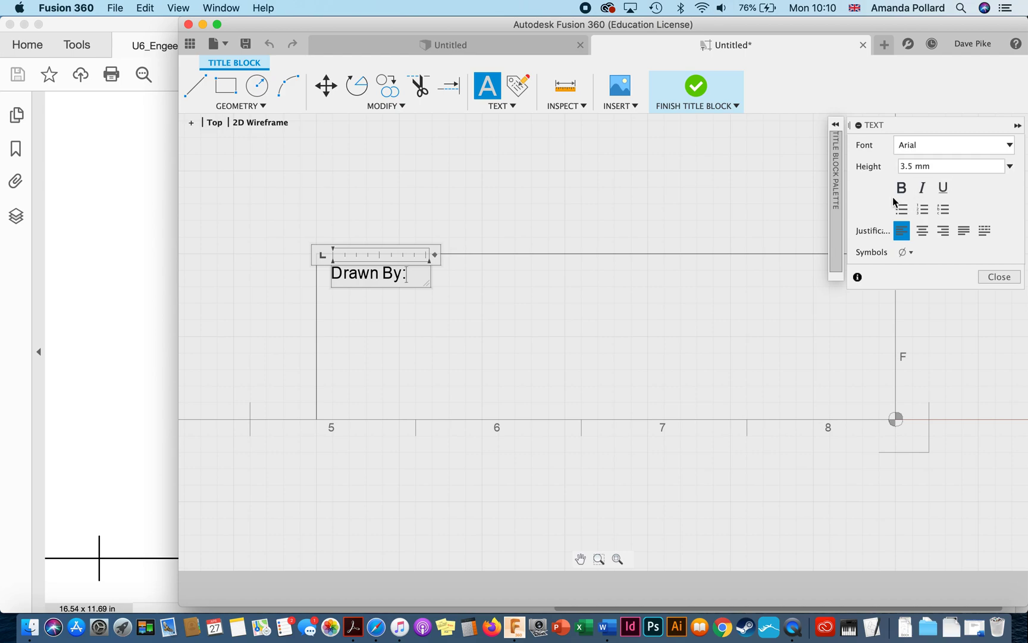
left_click(999, 277)
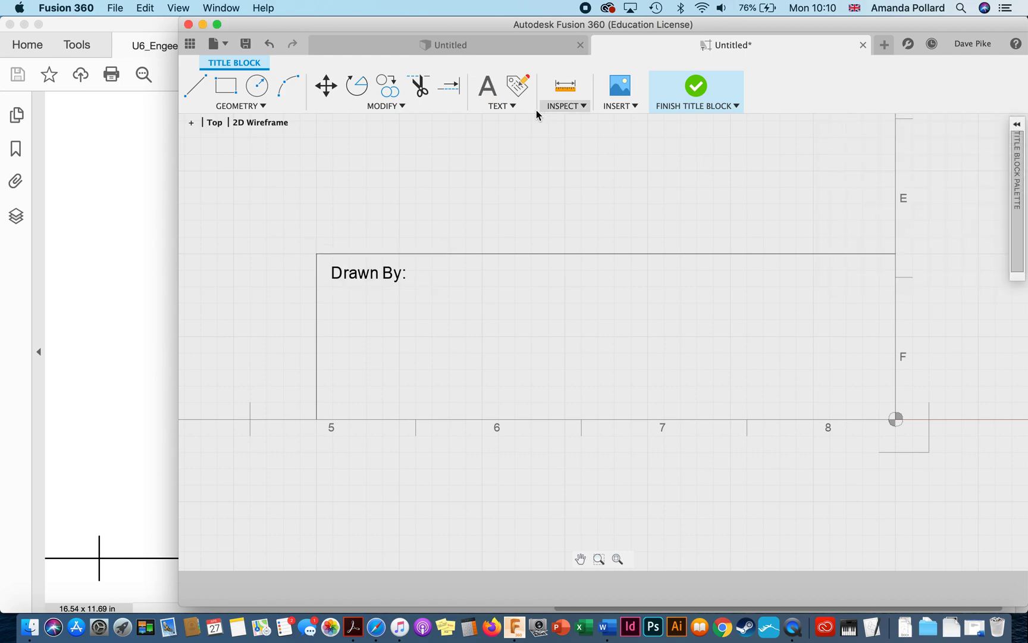
- Place a Drawn By (CREATED_BY) attribute field beside the label
left_click(520, 94)
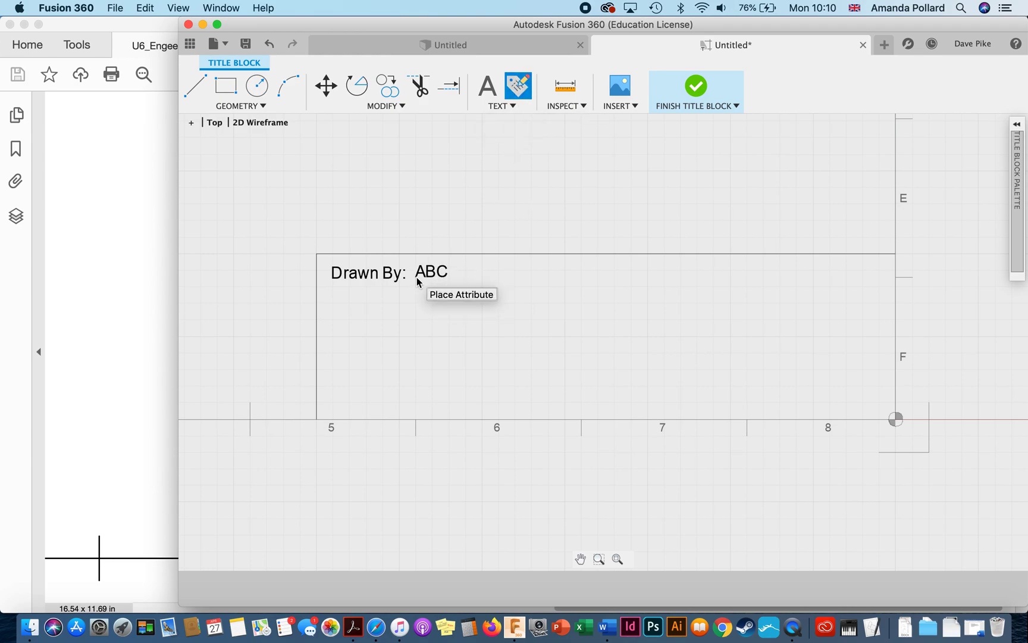
left_click(418, 282)
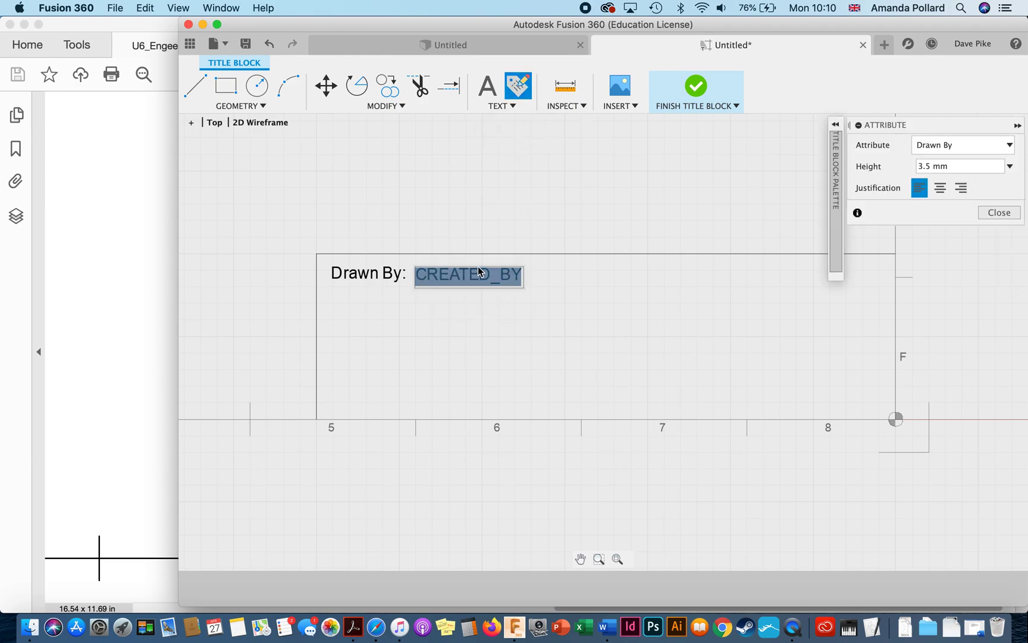
left_click(981, 145)
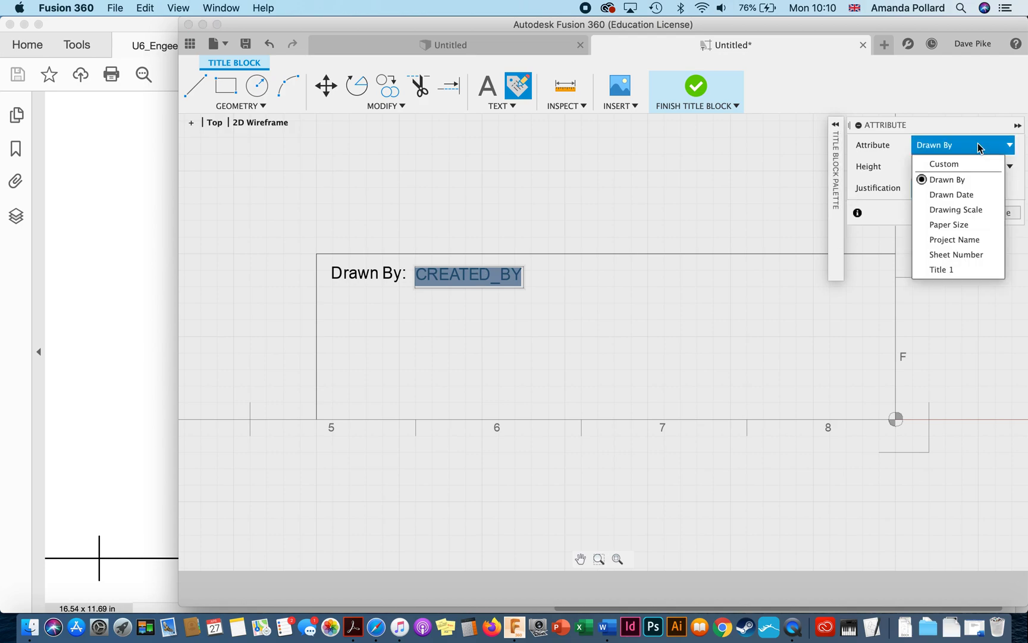
left_click(970, 182)
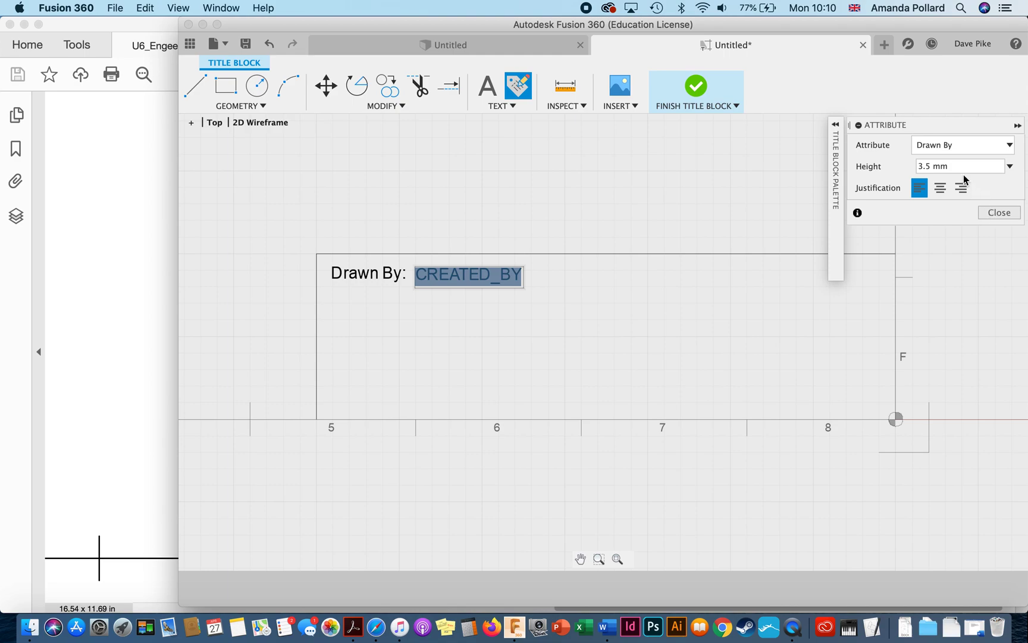
left_click(1000, 212)
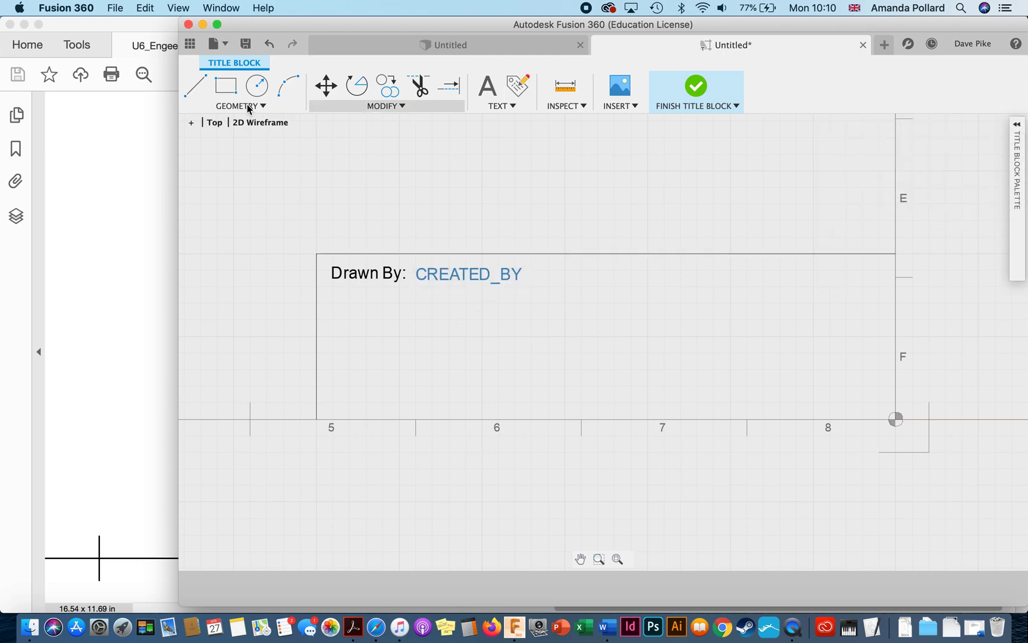
- Draw a vertical divider splitting the box and a row line under the Drawn By row
left_click(199, 88)
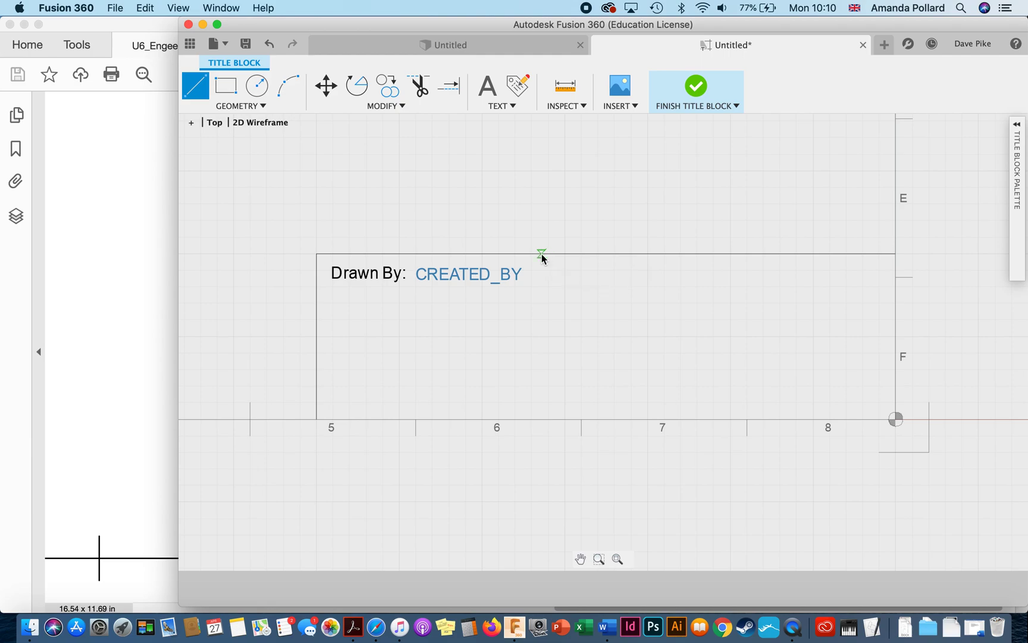
left_click(548, 255)
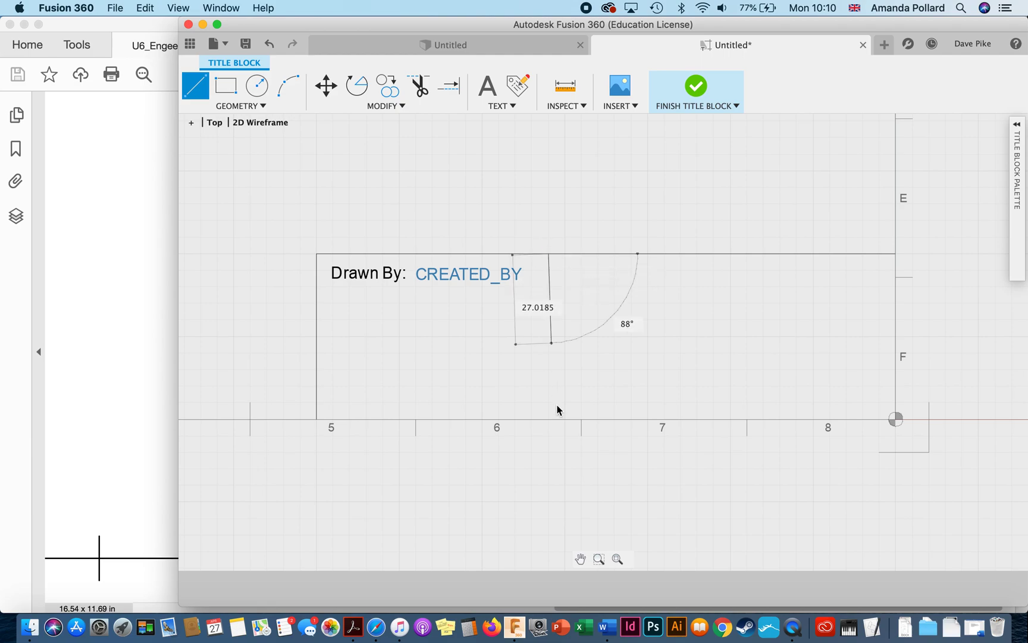
left_click(549, 420)
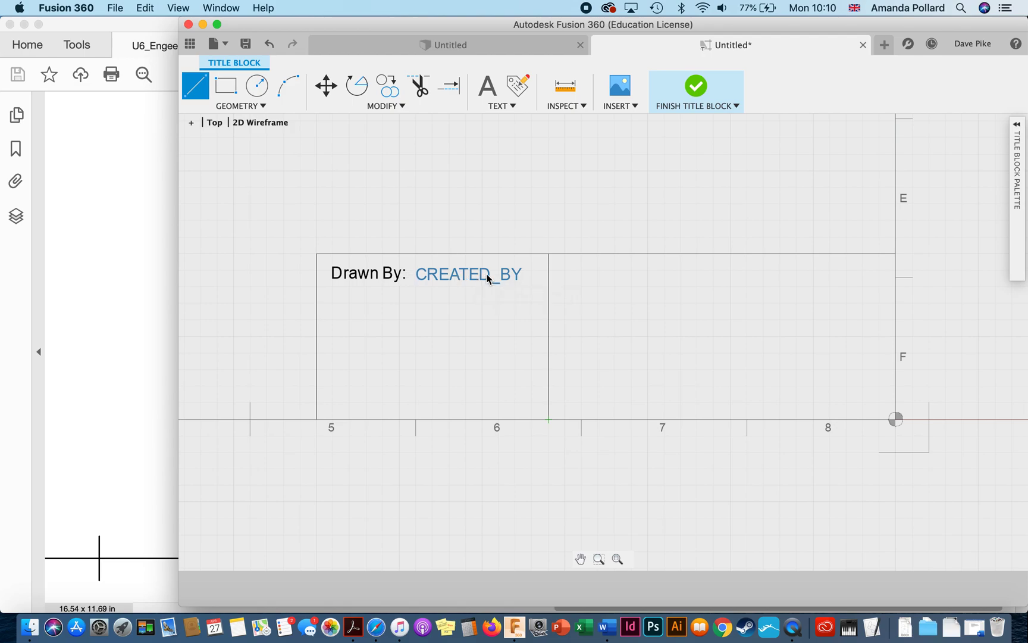
left_click(317, 300)
double_click(549, 300)
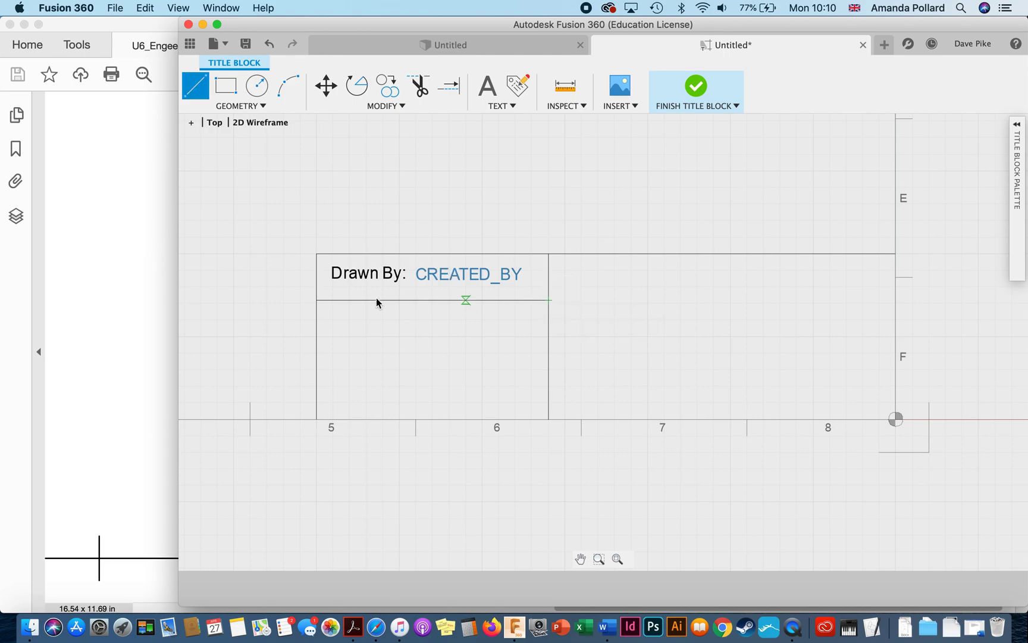
- Add a 'Date:' label followed by a Drawn Date (CREATED_DATE) attribute field
left_click(488, 86)
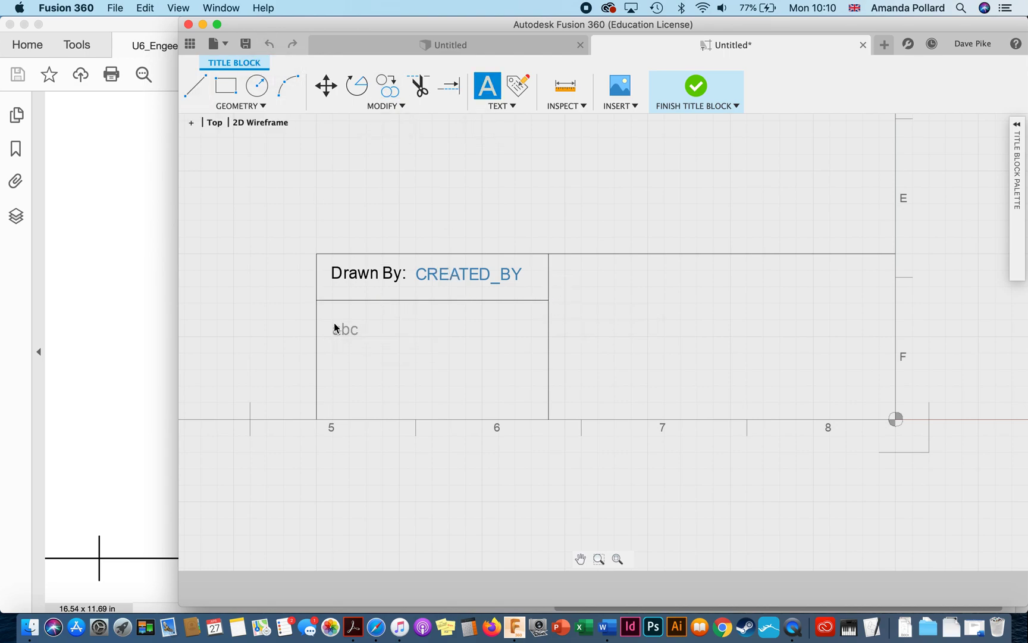
left_click(334, 327)
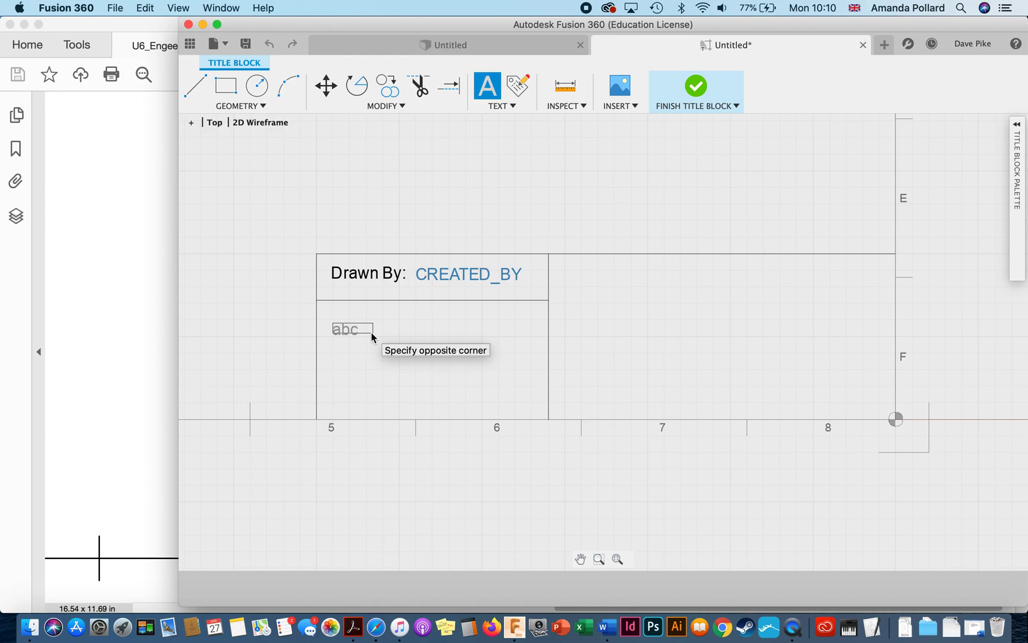
left_click(394, 344)
type("Dat")
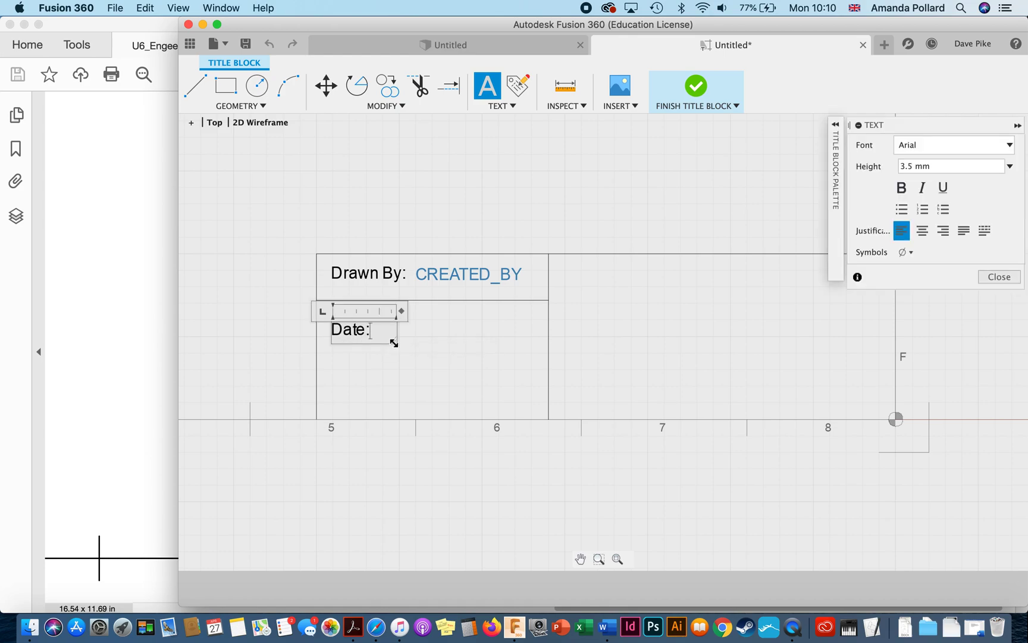
type("e:")
left_click(998, 278)
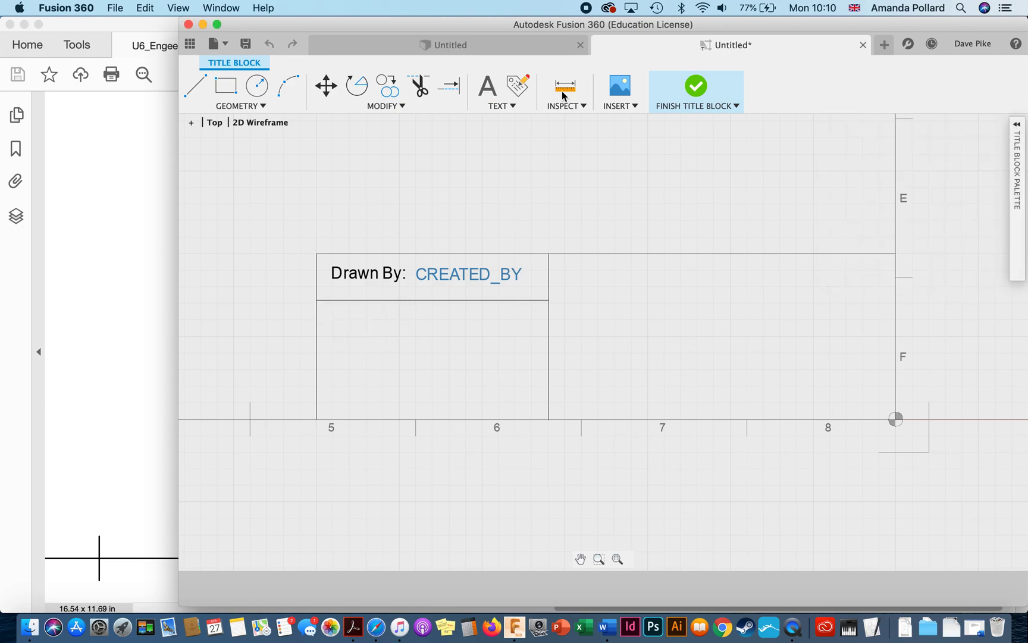
left_click(518, 90)
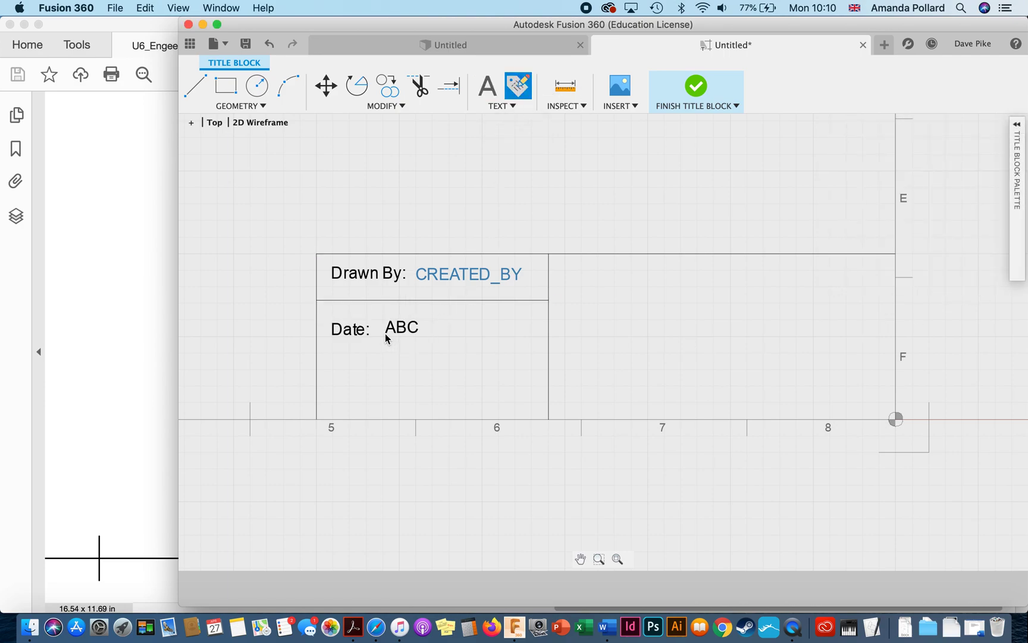
left_click(385, 335)
left_click(964, 144)
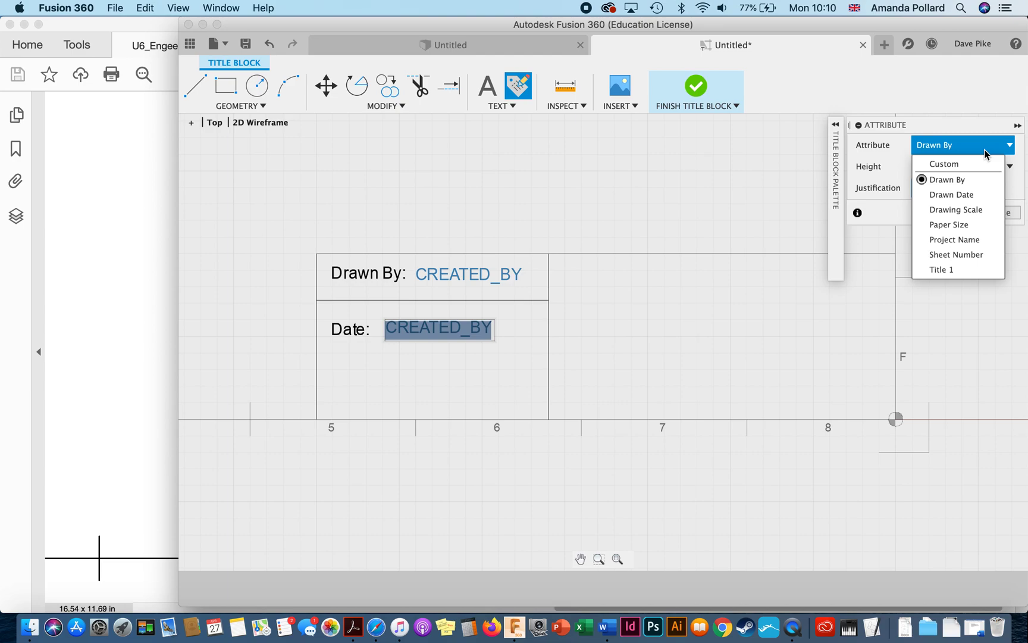
left_click(975, 195)
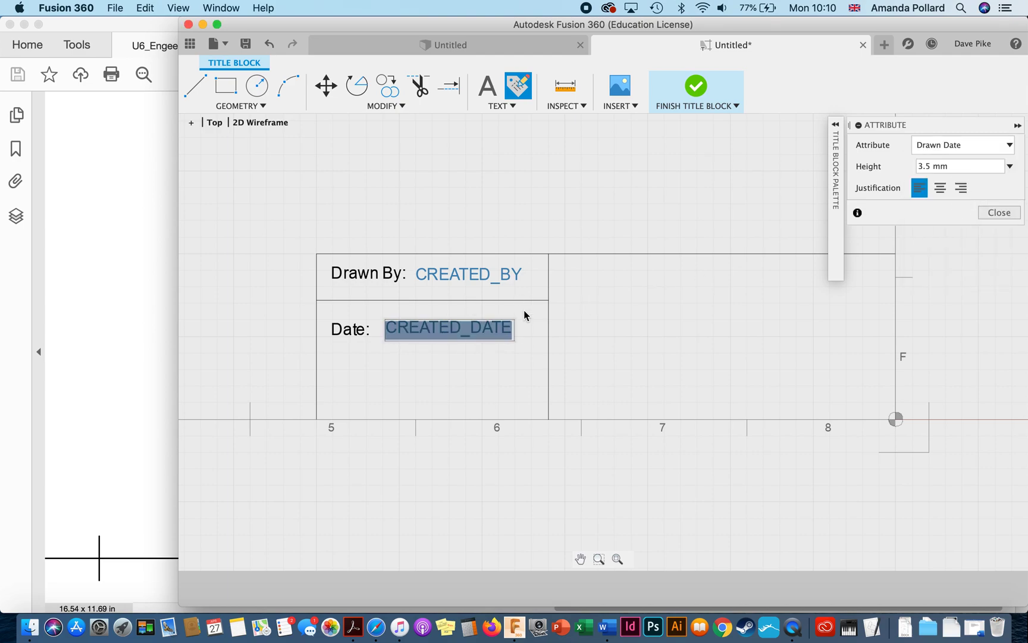
- Start a row line below the Date row, then stop the line chain
left_click(195, 85)
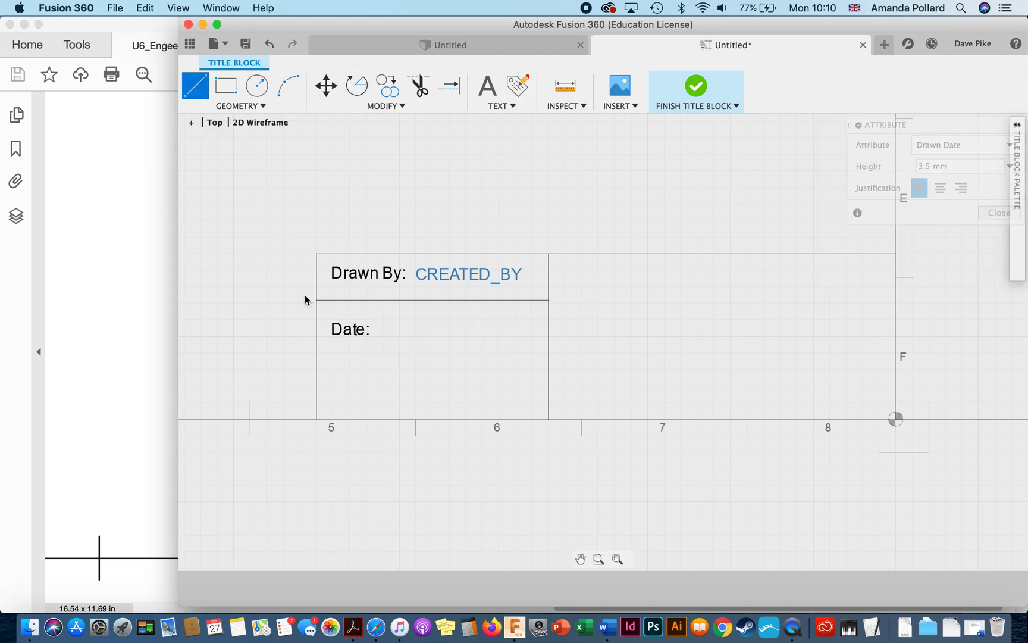
left_click(316, 350)
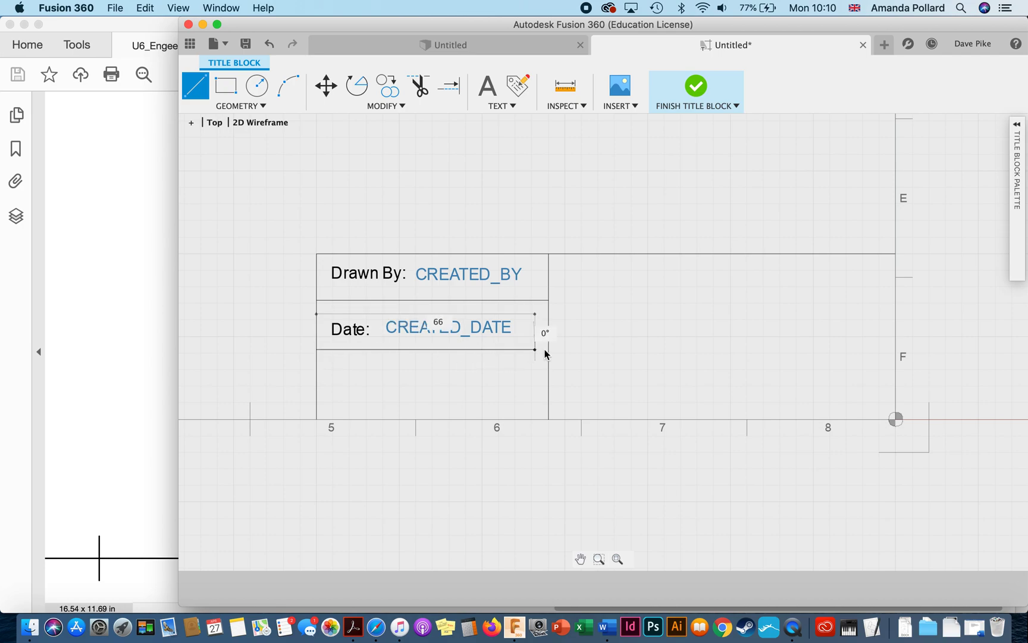
key("Escape")
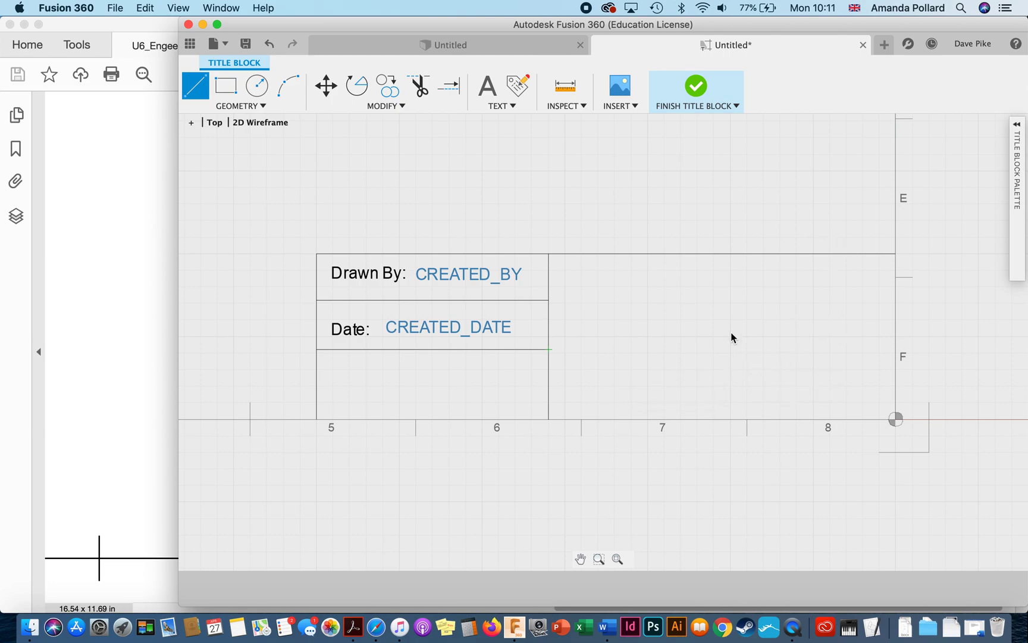
- Draw a straight vertical divider in the right half, replacing a slanted first attempt
left_click(734, 256)
left_click(731, 418)
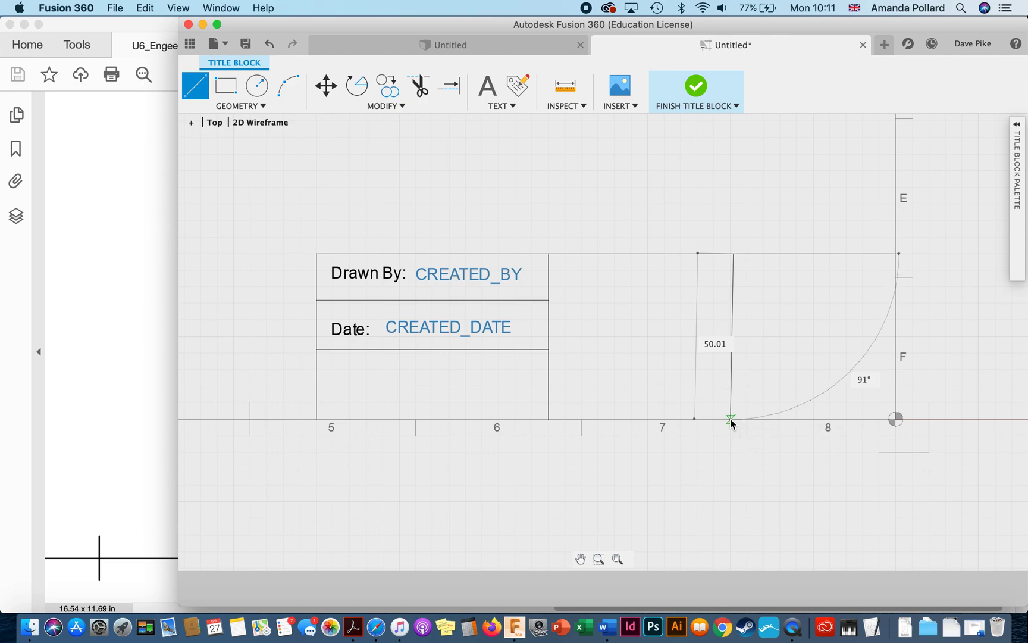
left_click(731, 417)
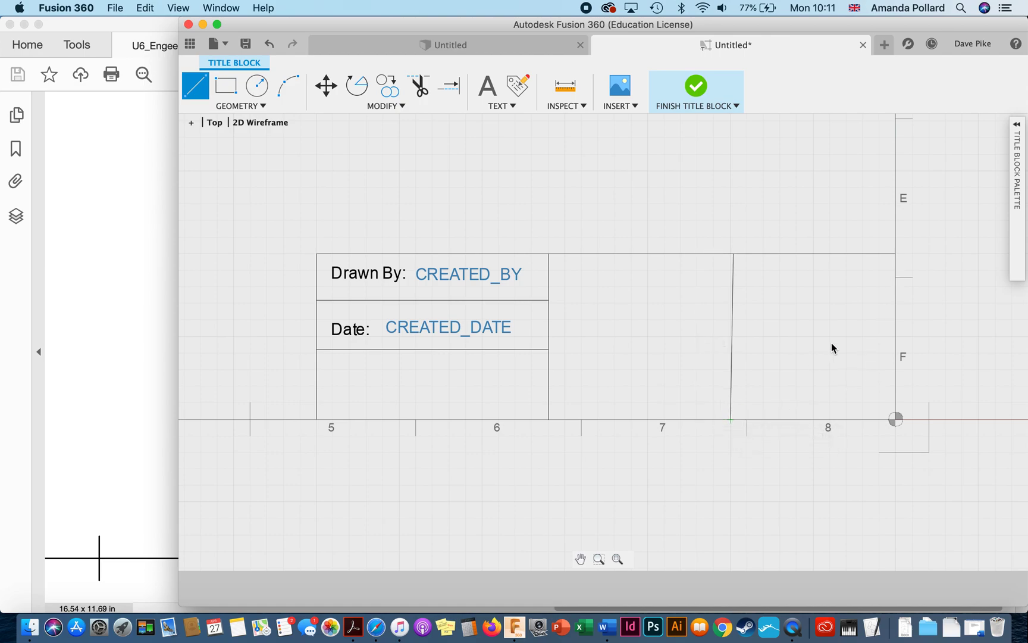
key("Escape")
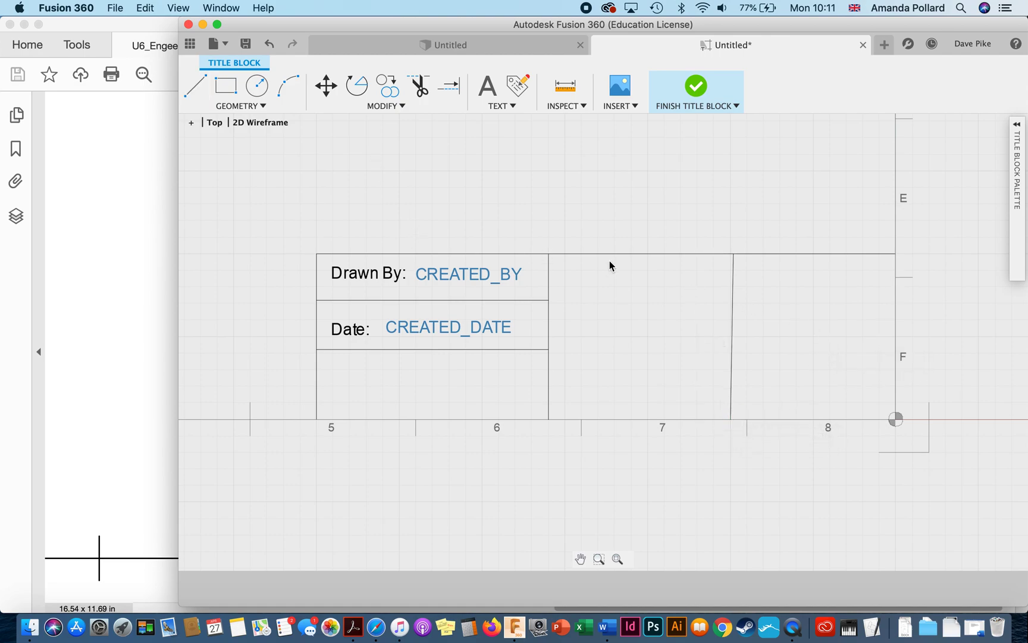
left_click(732, 381)
key("Delete")
key("l")
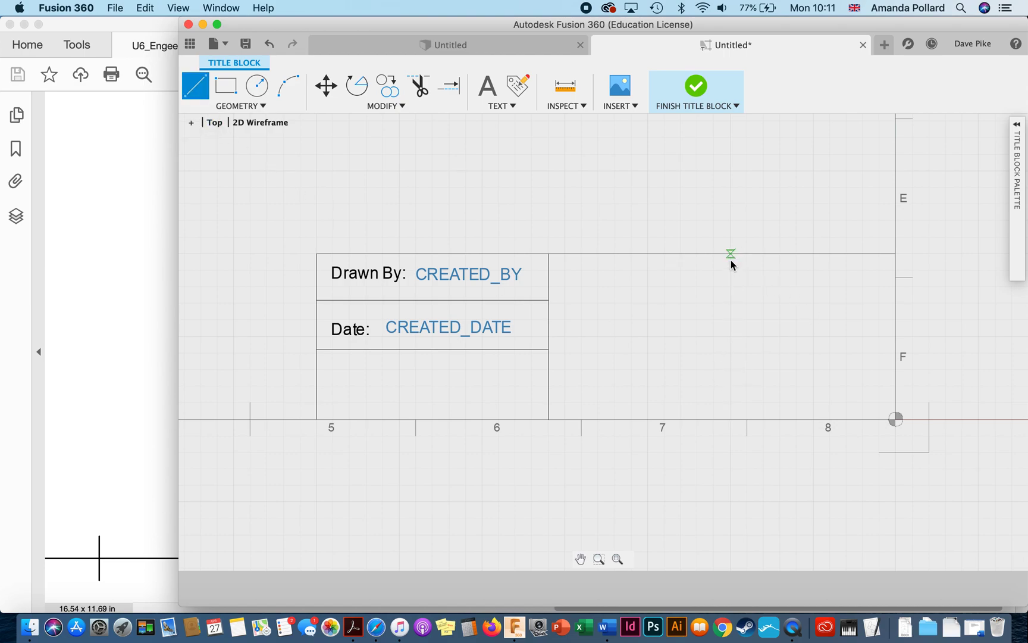
left_click(731, 254)
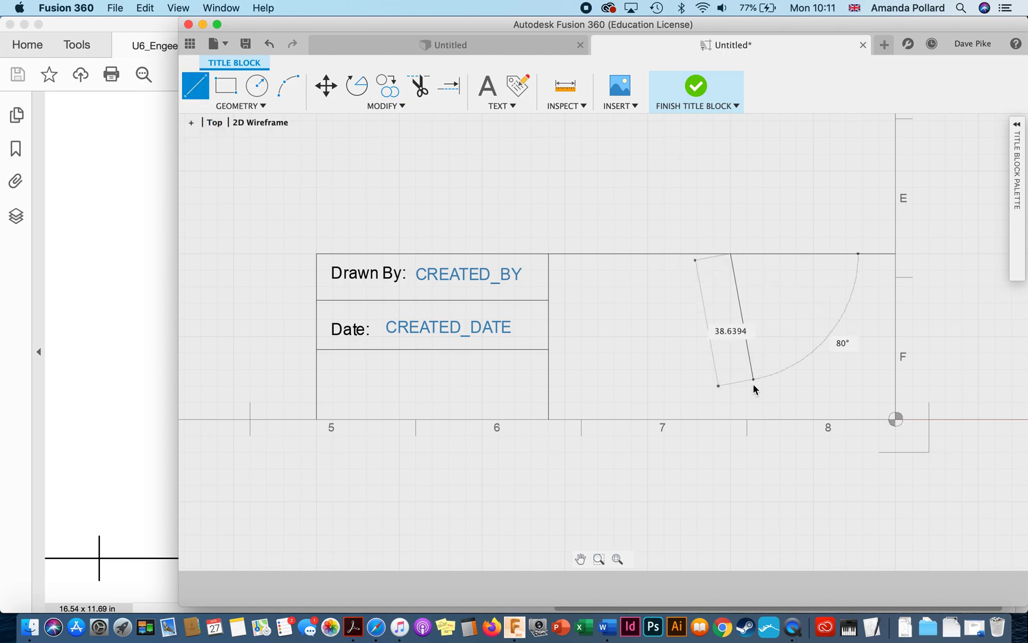
double_click(730, 420)
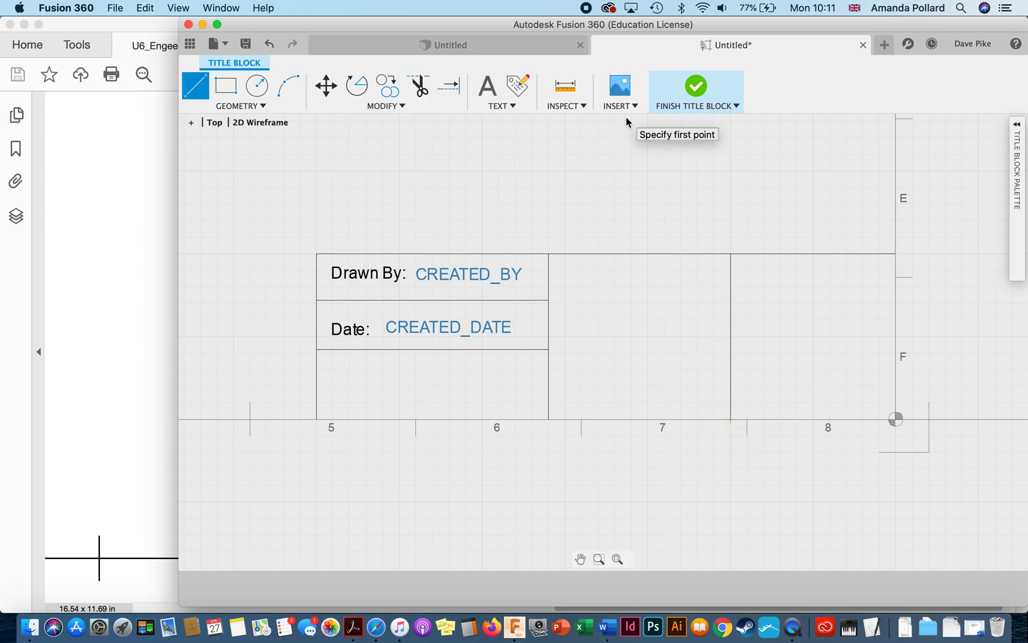
key("Escape")
- Place the utc college logo image in the right-hand box at 0.70 scale and finish the title block
left_click(622, 90)
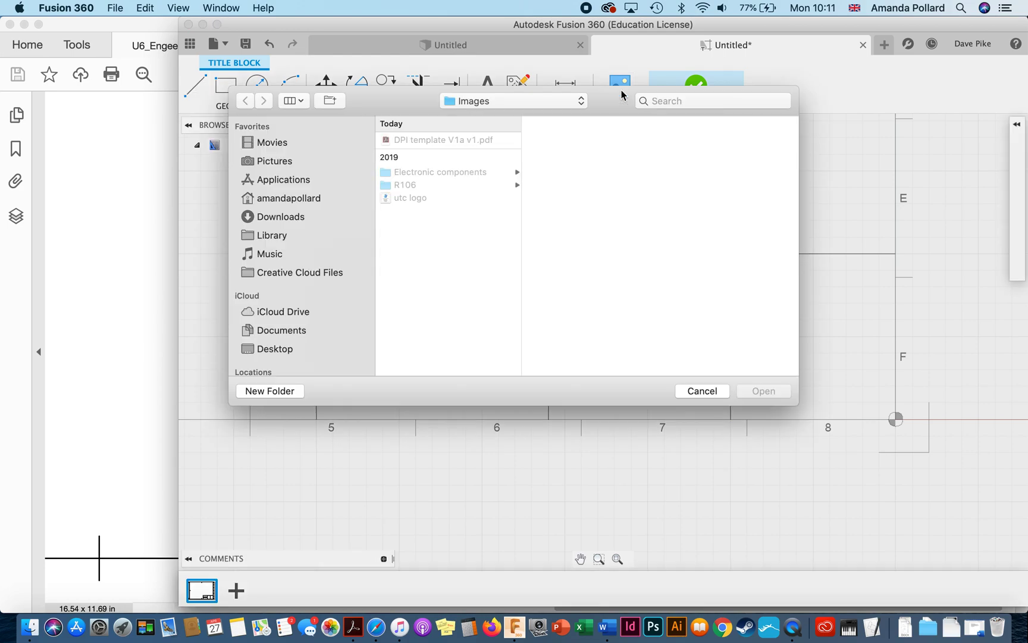
left_click(408, 198)
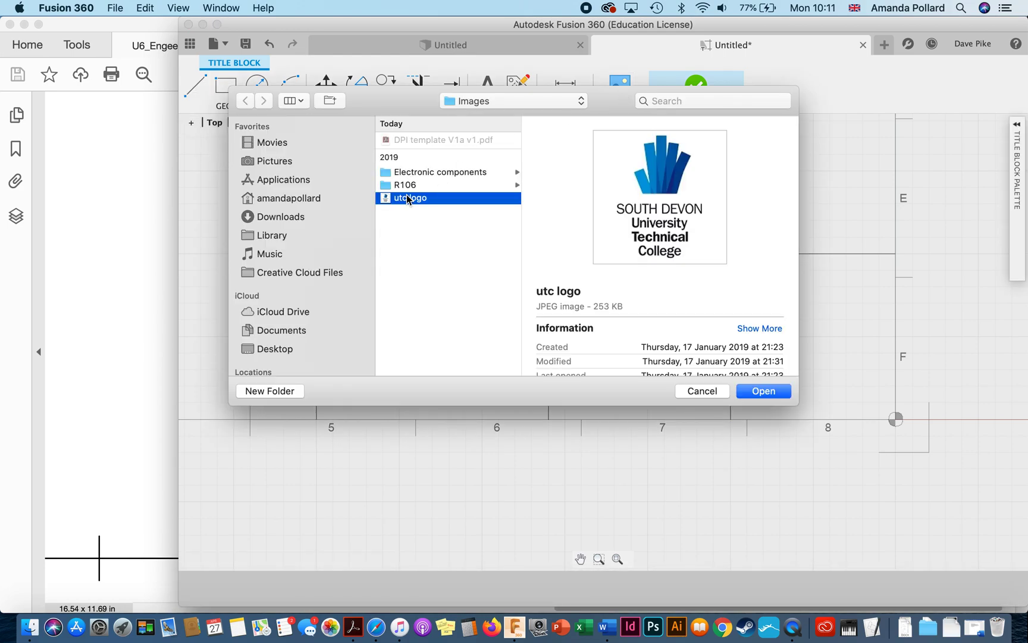
left_click(766, 391)
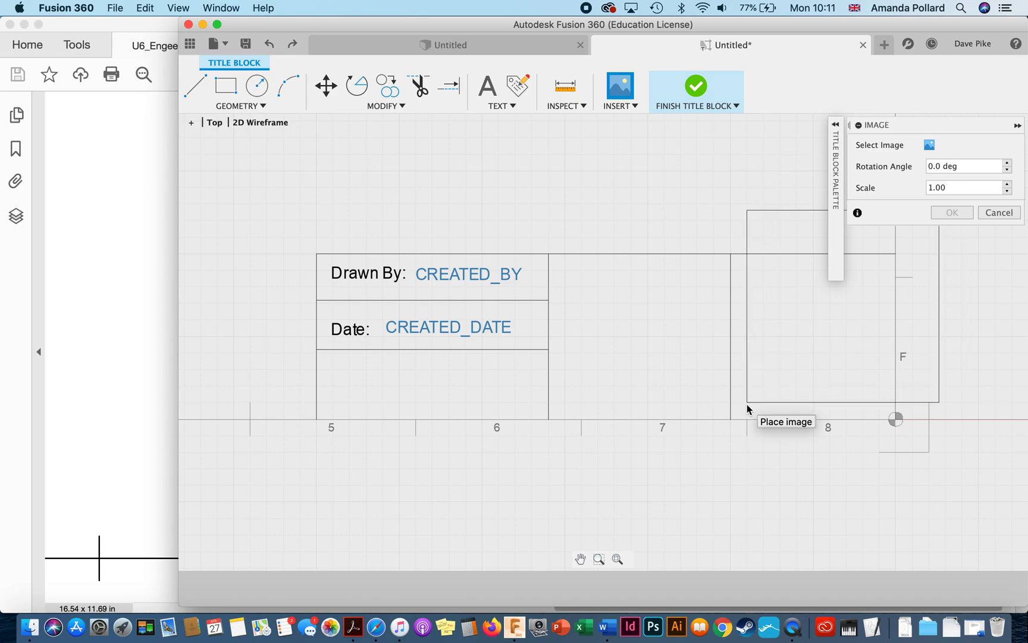
left_click(748, 405)
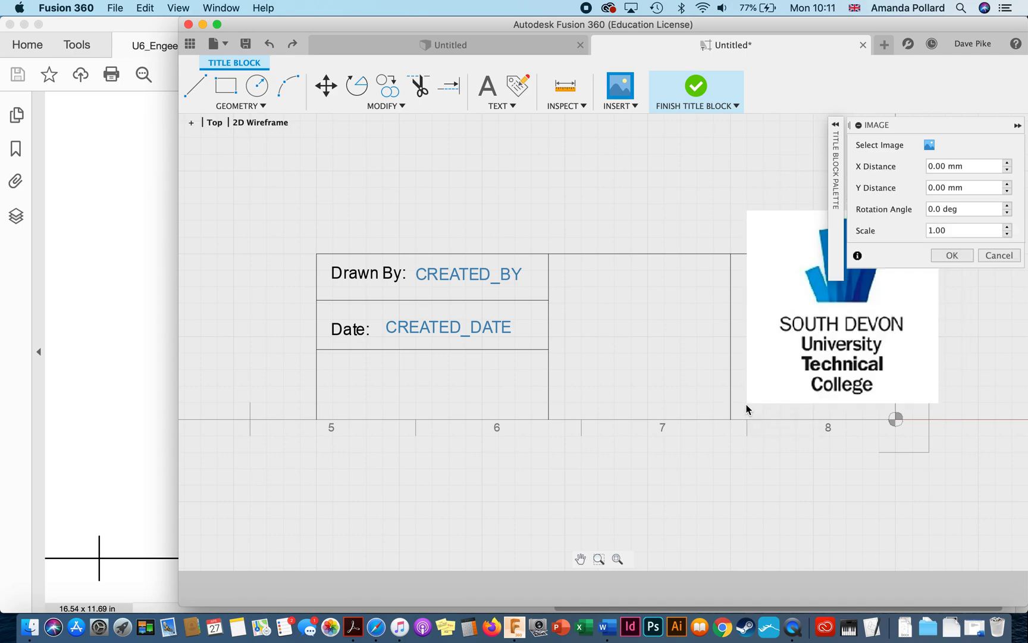
left_click(1006, 235)
left_click(1006, 235)
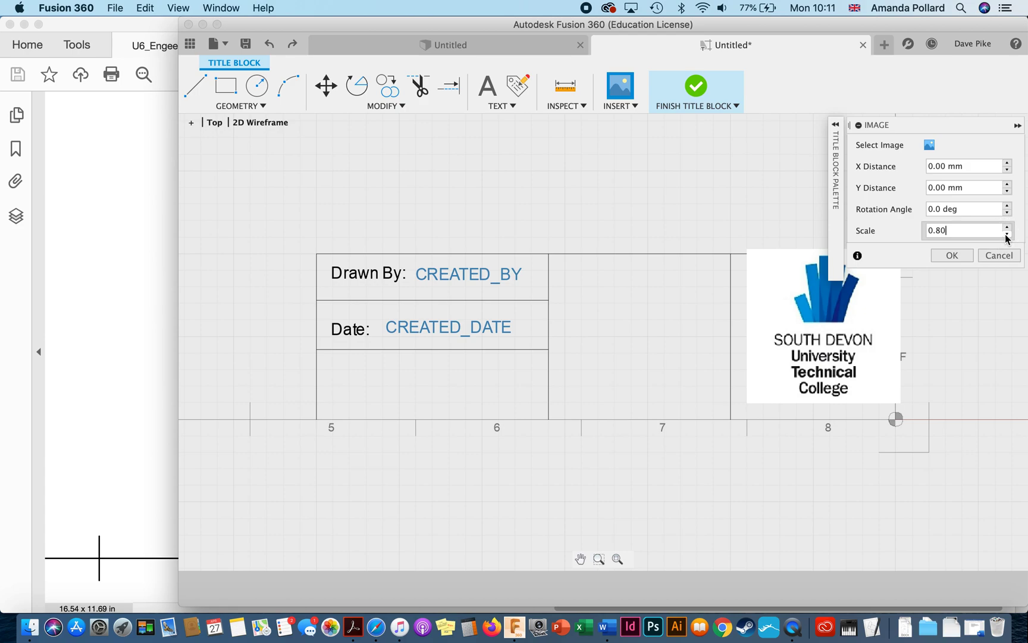
left_click(1007, 236)
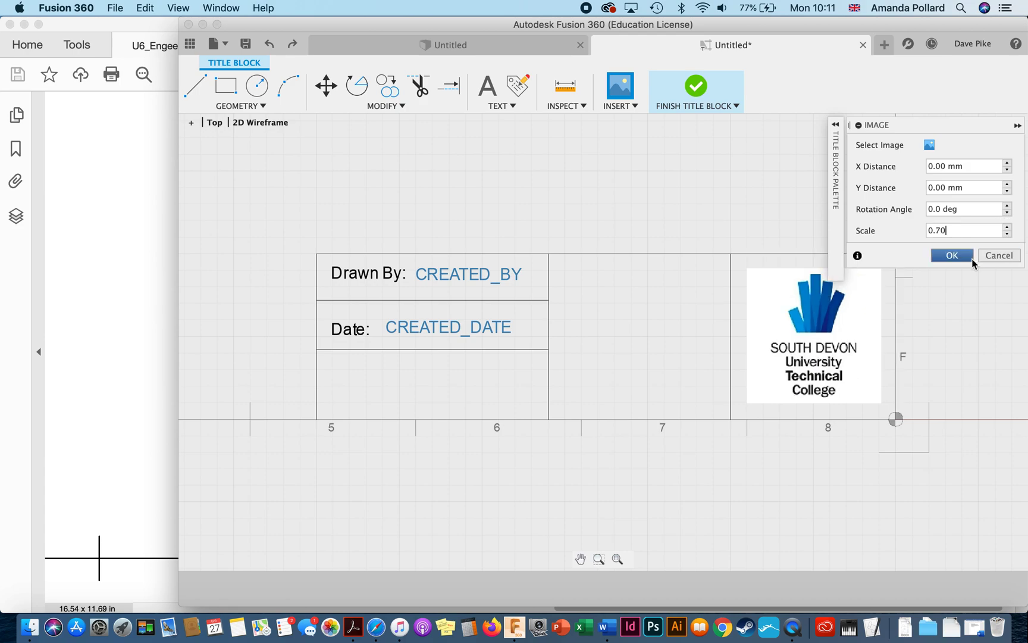
left_click(950, 255)
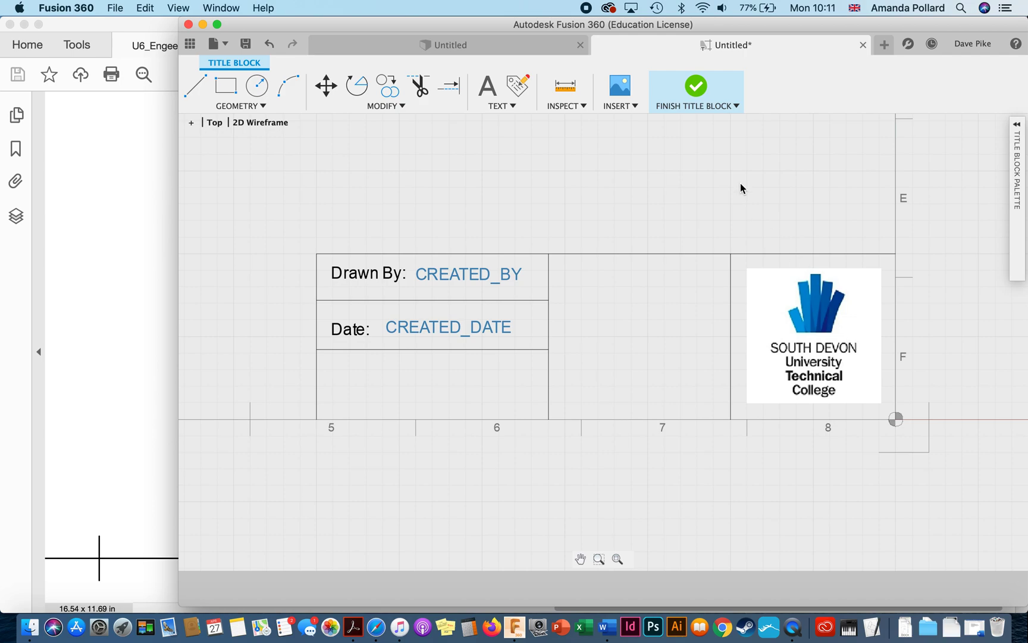
left_click(695, 86)
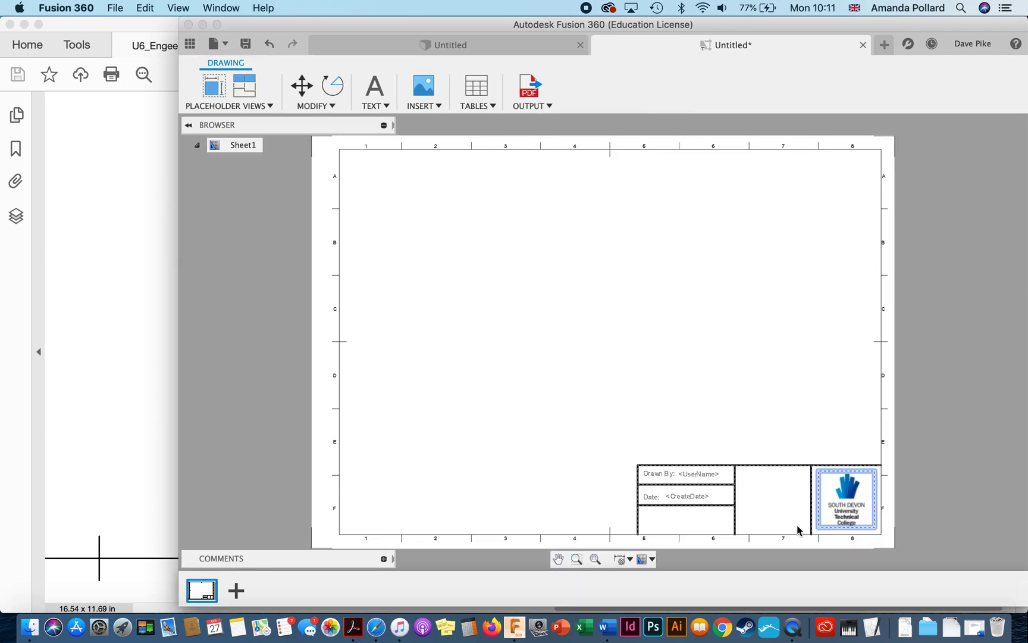
- Reopen the title block and drag the logo's top-right grip to shrink it inside its box
double_click(750, 466)
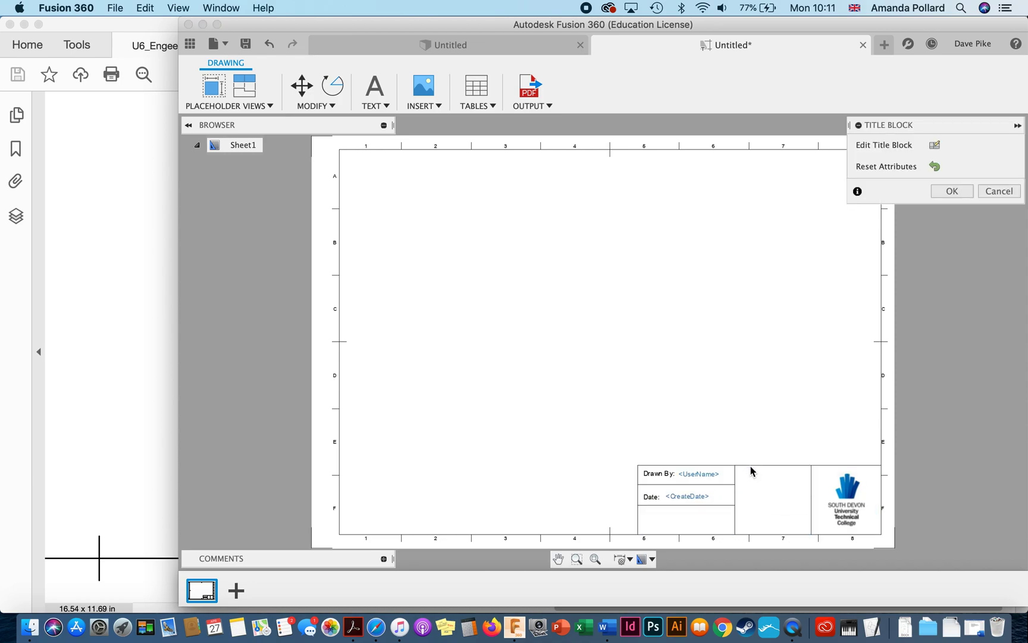
left_click(933, 146)
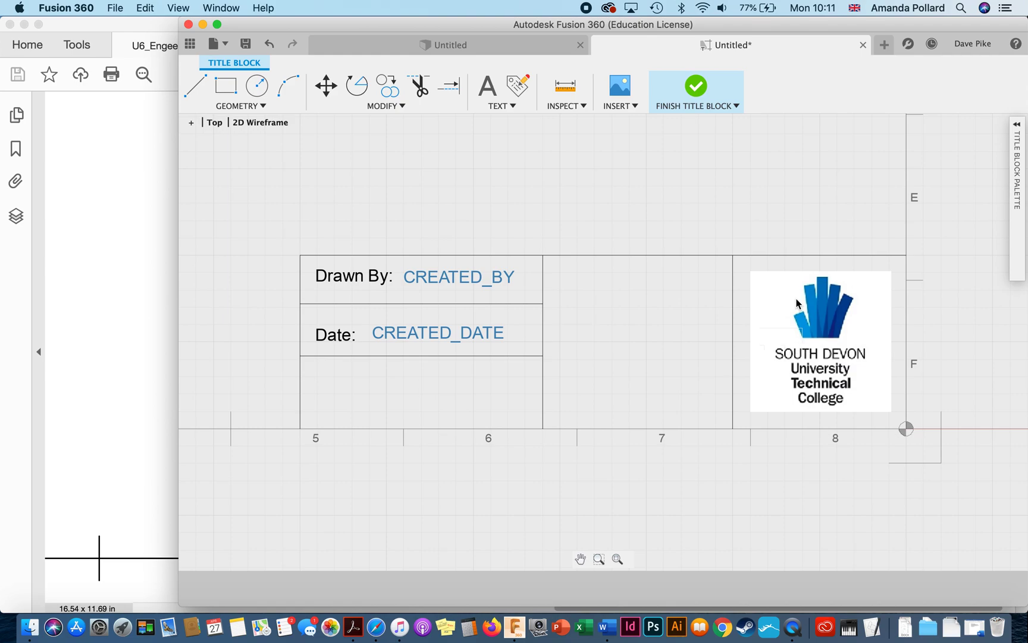
left_click_drag(742, 265, 895, 416)
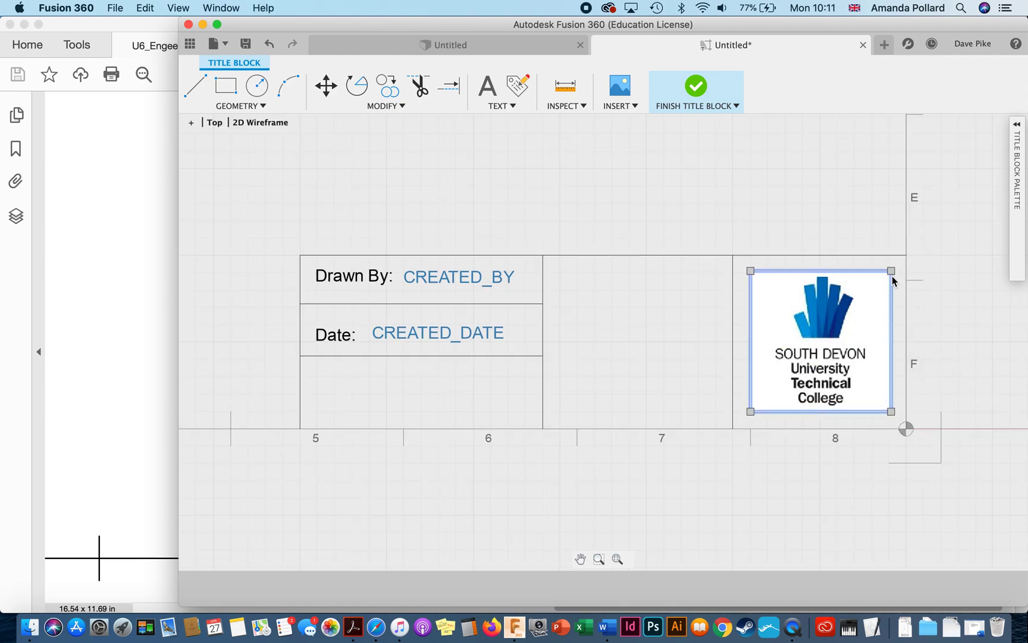
left_click(891, 271)
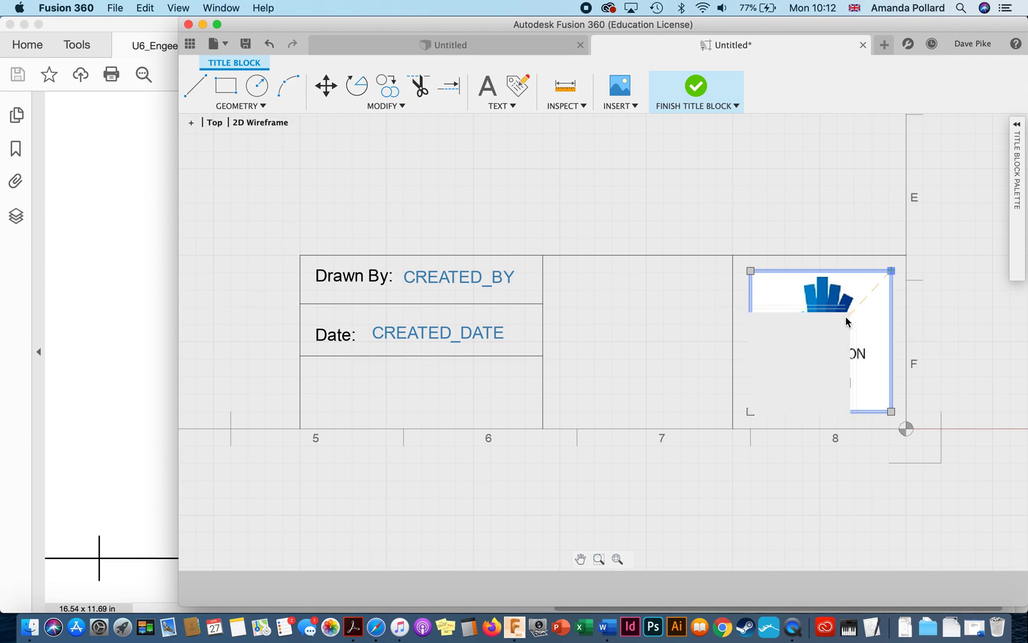
left_click(845, 317)
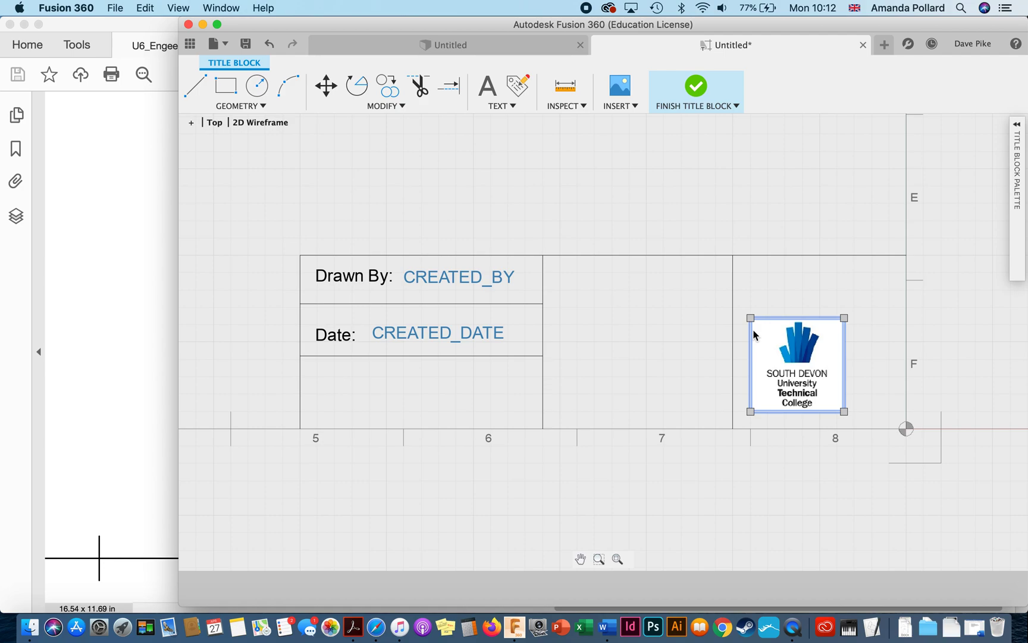
left_click(783, 289)
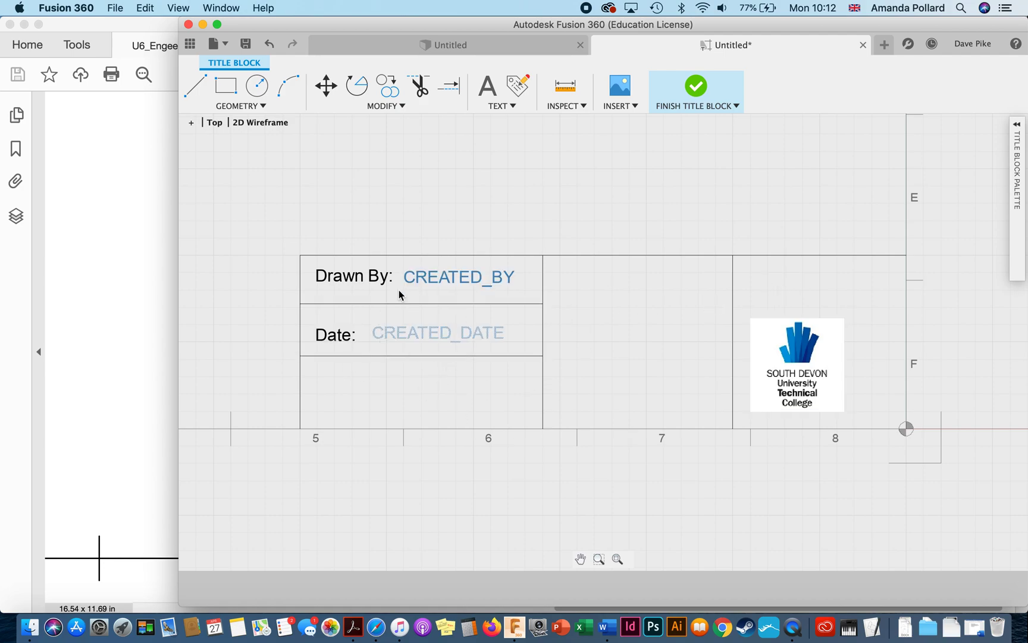
left_click(127, 319)
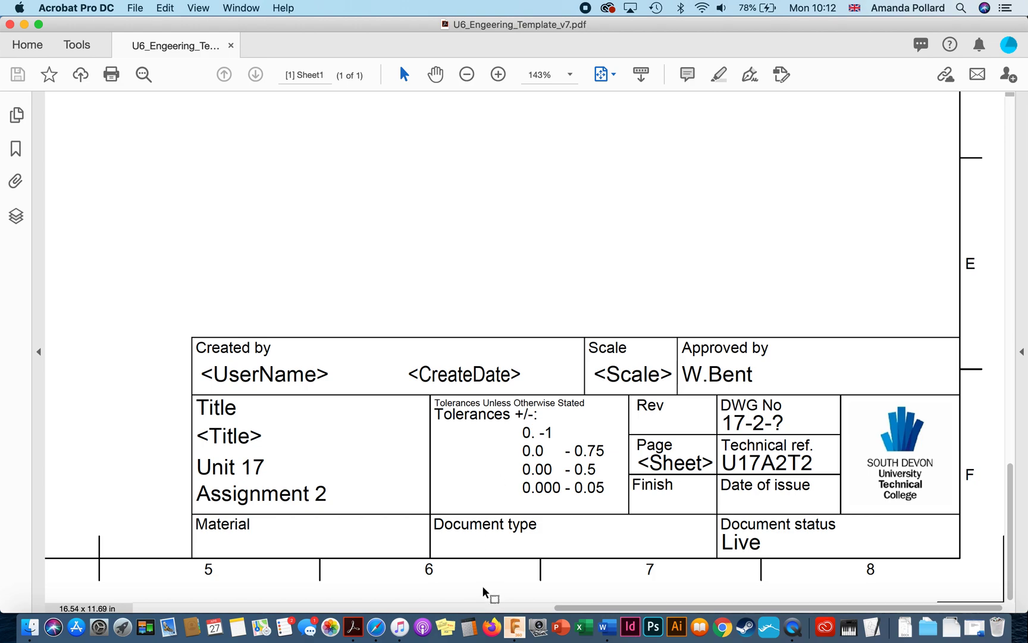
left_click(514, 627)
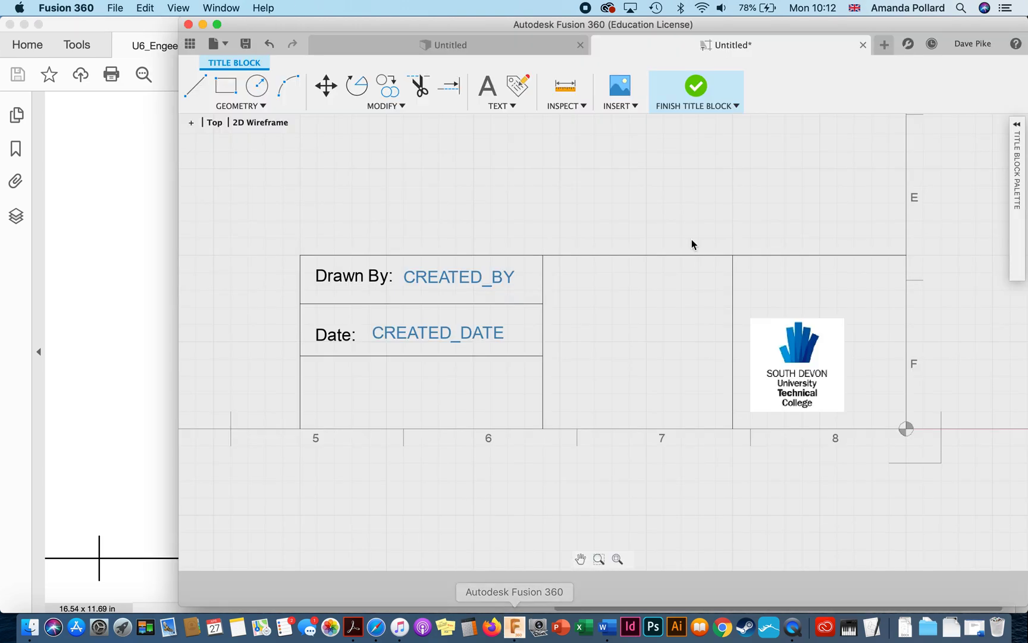
- Finish the title block and save the drawing as 'DPI template V1b' in Demo Project
left_click(699, 88)
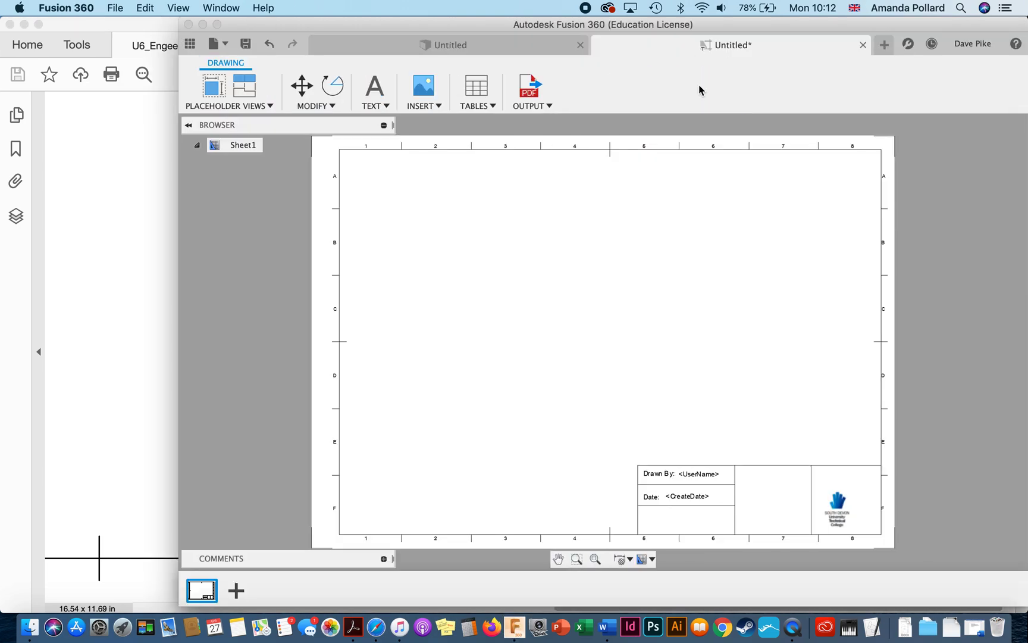
left_click(216, 43)
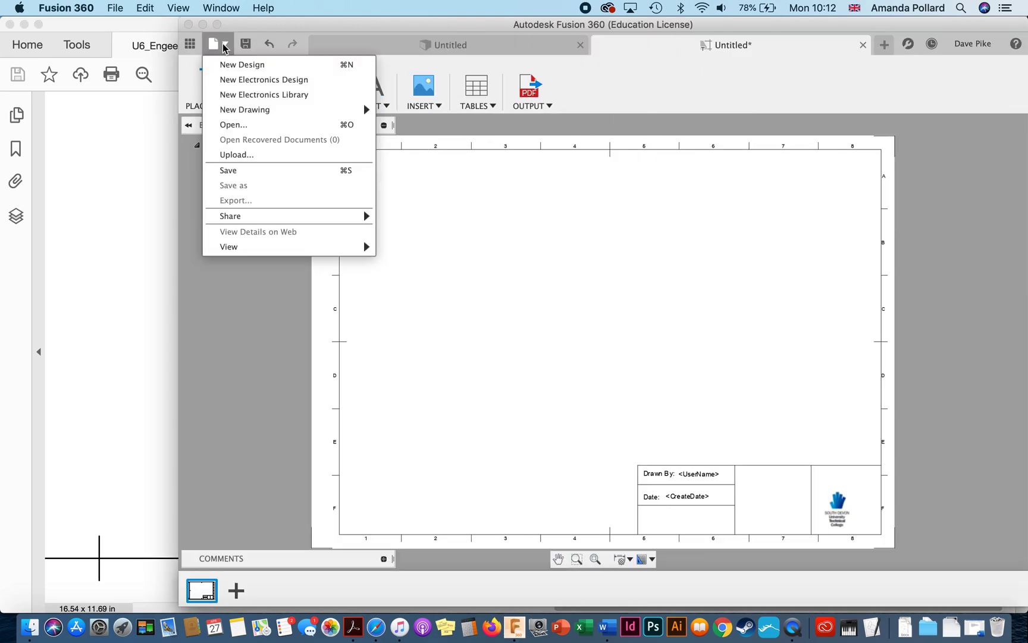
left_click(252, 171)
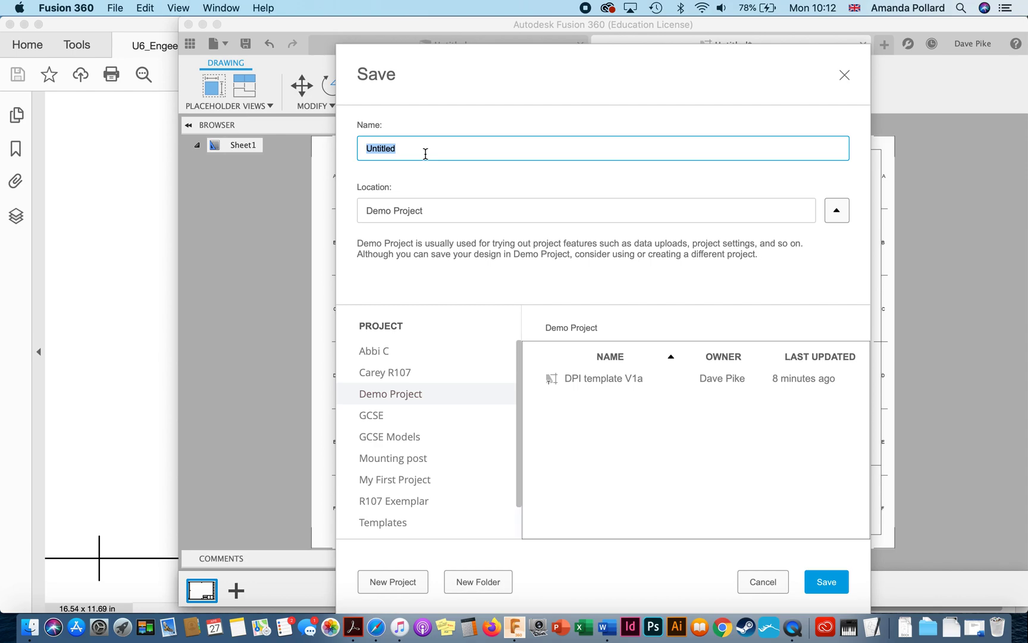
left_click(589, 378)
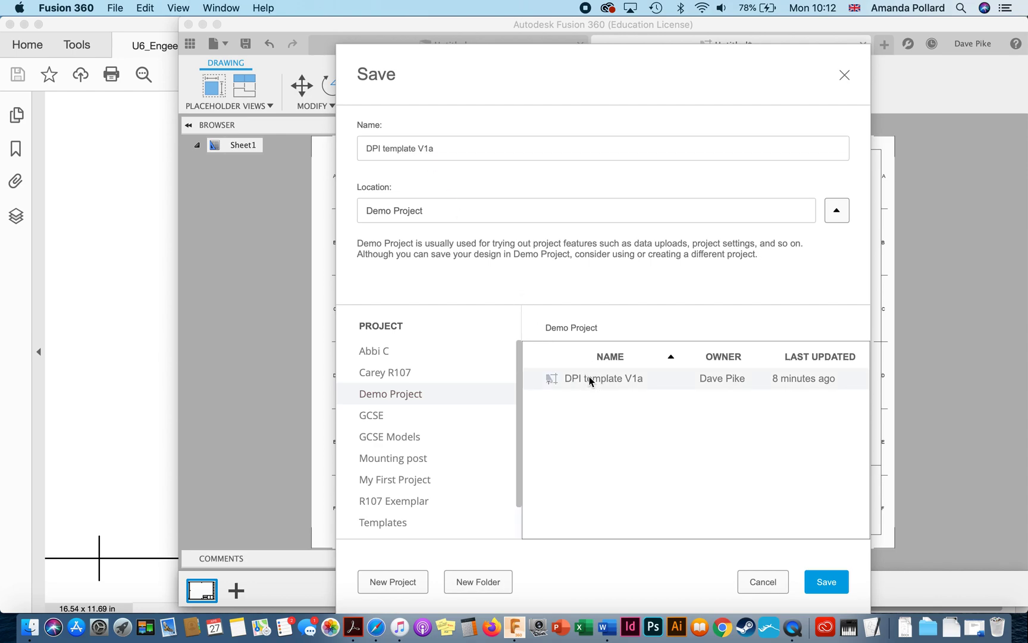
left_click(478, 149)
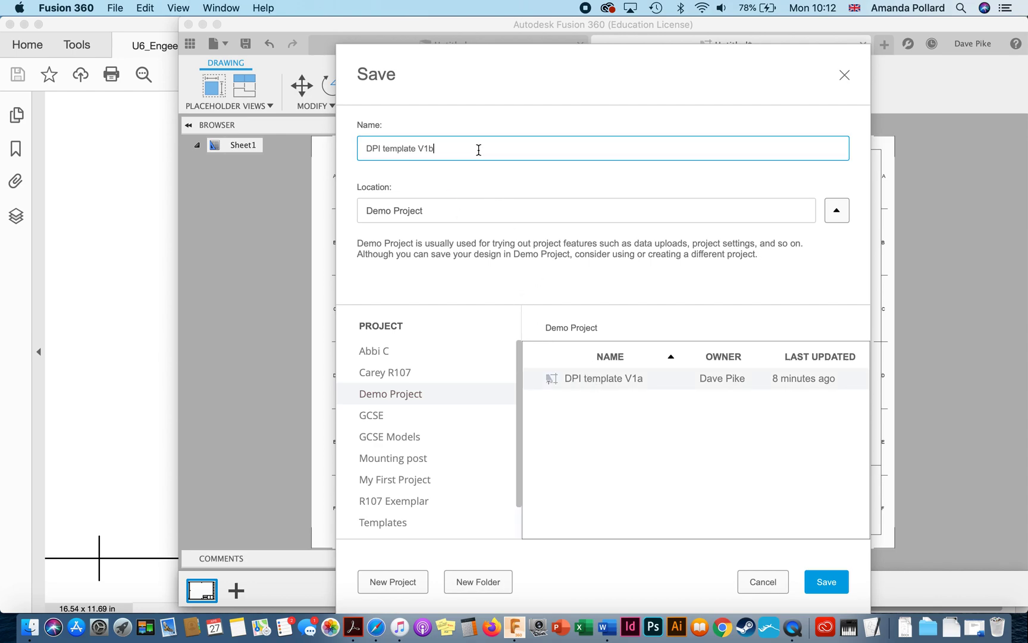
left_click(827, 581)
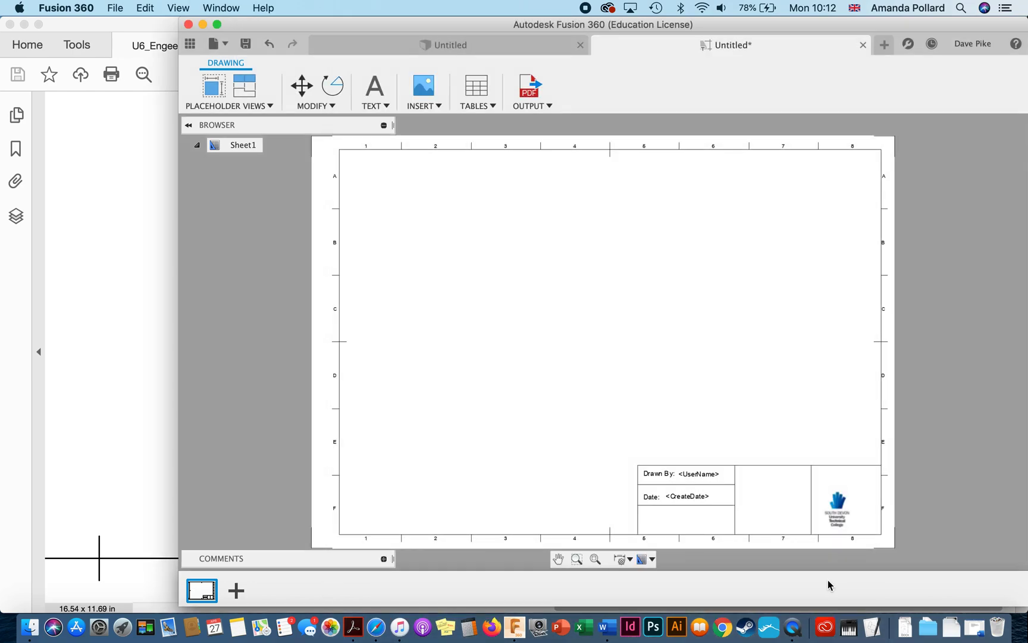
left_click(545, 105)
- Export the drawing to PDF as 'DPI template V1b v1' in the Images folder
left_click(548, 122)
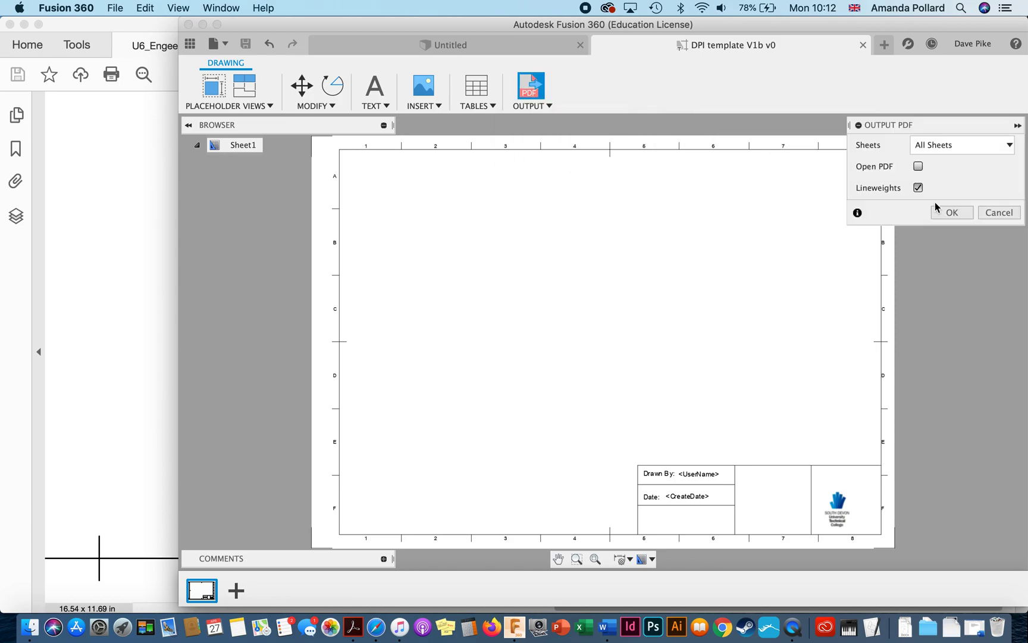
left_click(952, 212)
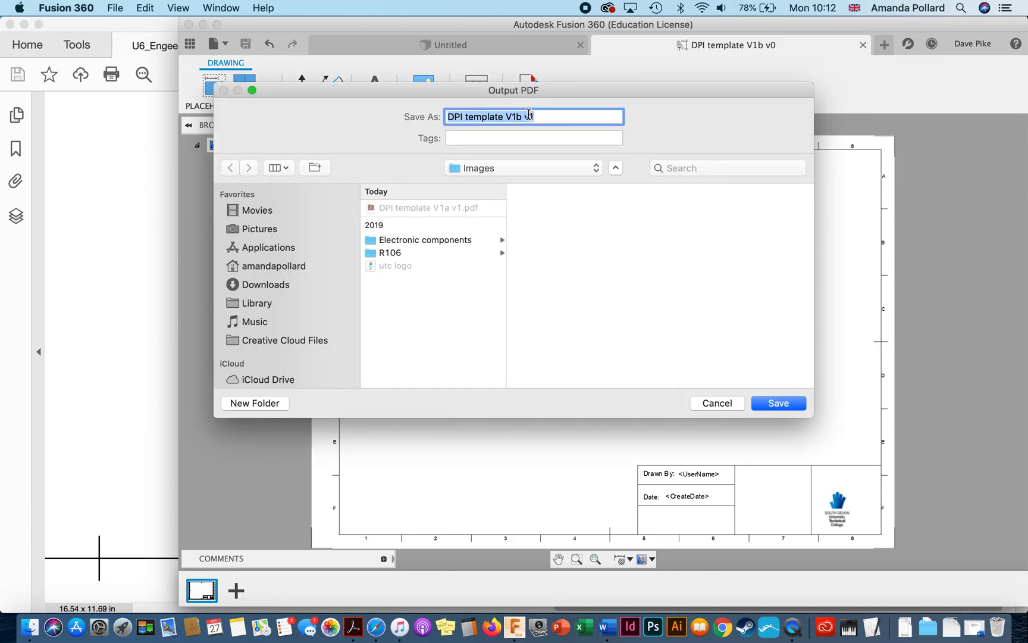
left_click(767, 405)
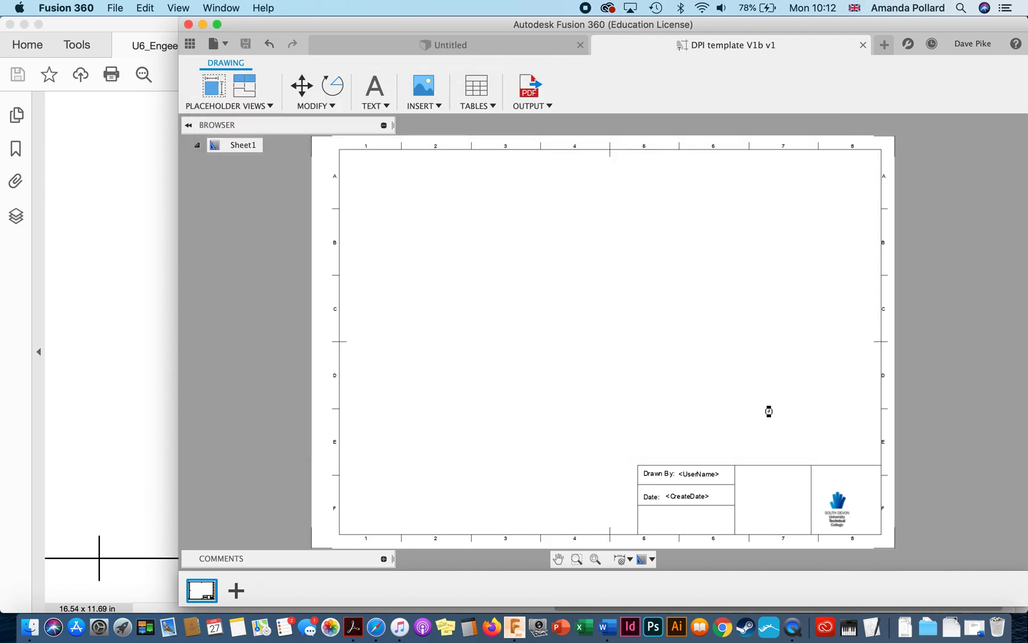